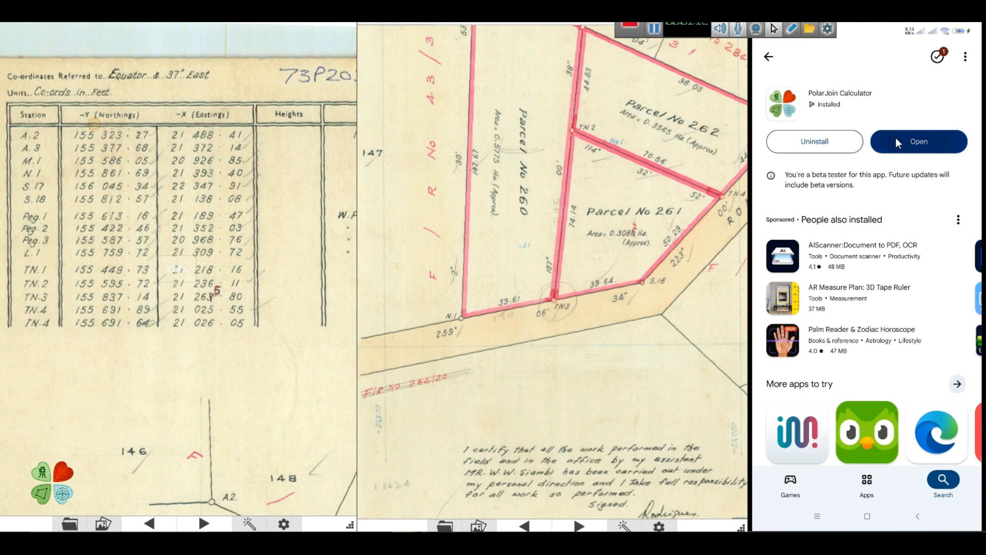
Step: Launch the installed PolarJoin Calculator app on the phone
click(897, 138)
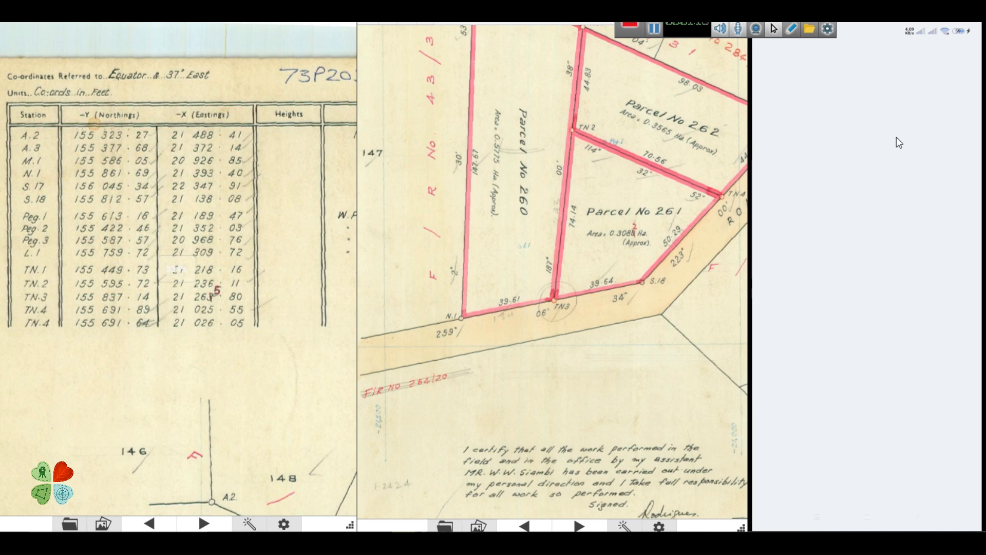
click(655, 32)
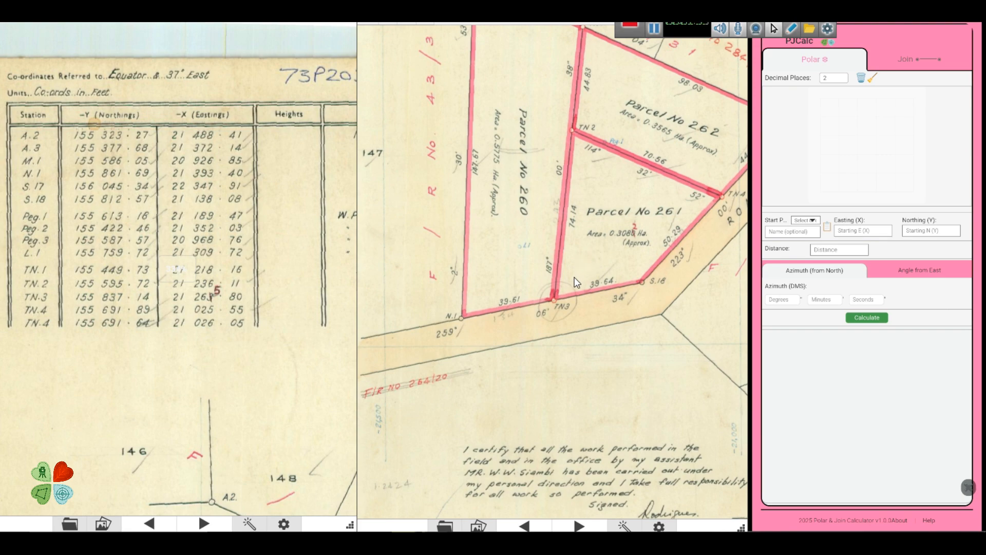
Step: Examine the boundary of parcels 260 and 261 along the road from S.18 through TN3 to N.1 on the survey plan
scroll(535, 273, down, 6)
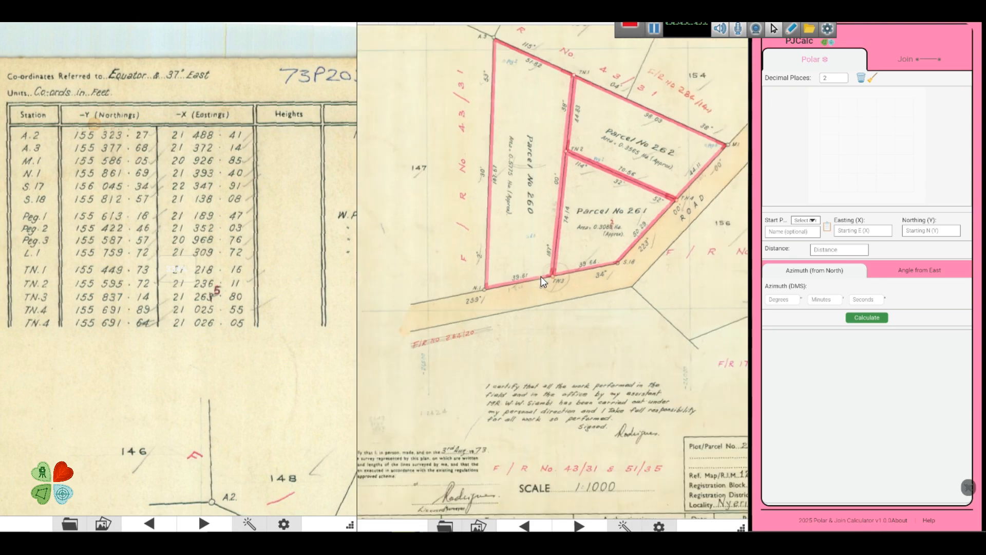
scroll(532, 265, up, 6)
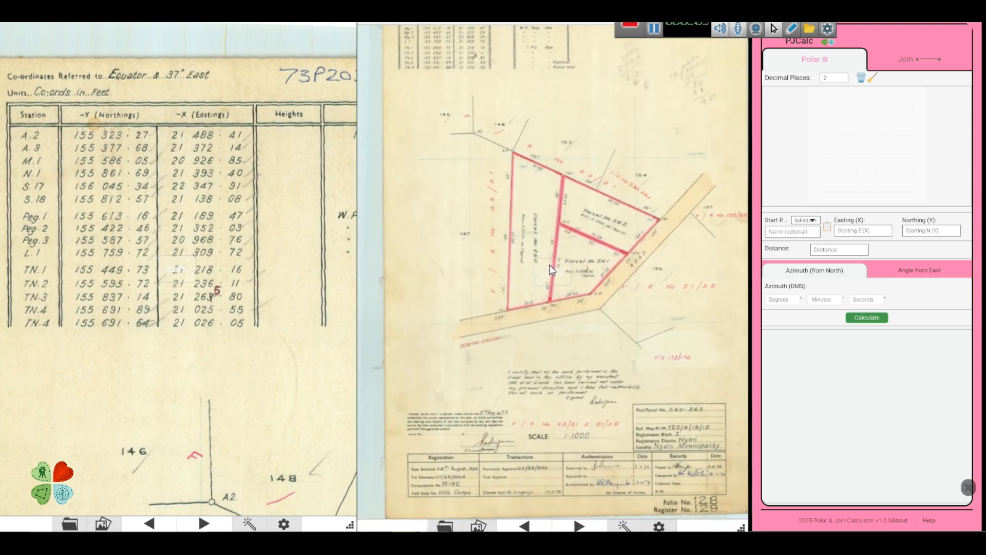
scroll(597, 302, down, 2)
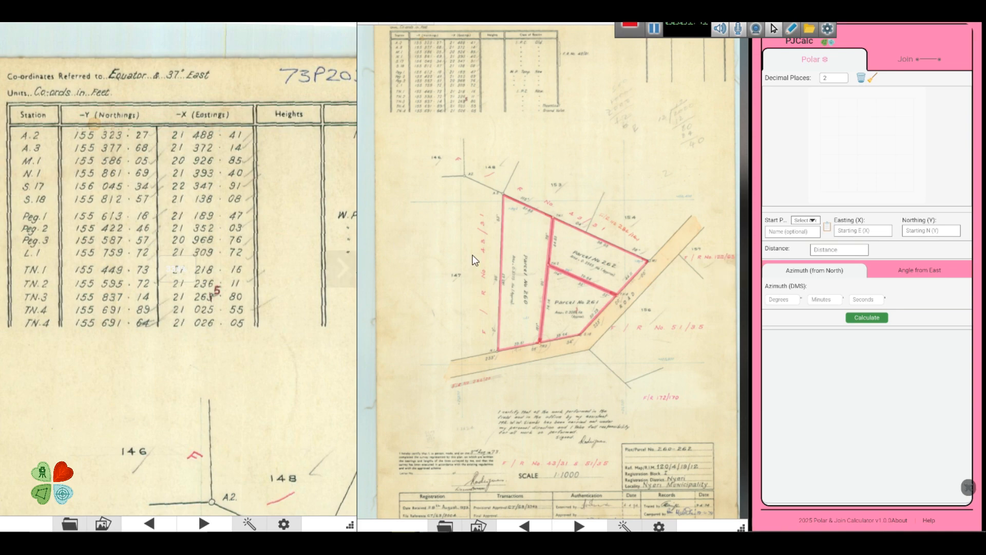
scroll(532, 351, up, 1)
scroll(533, 349, up, 2)
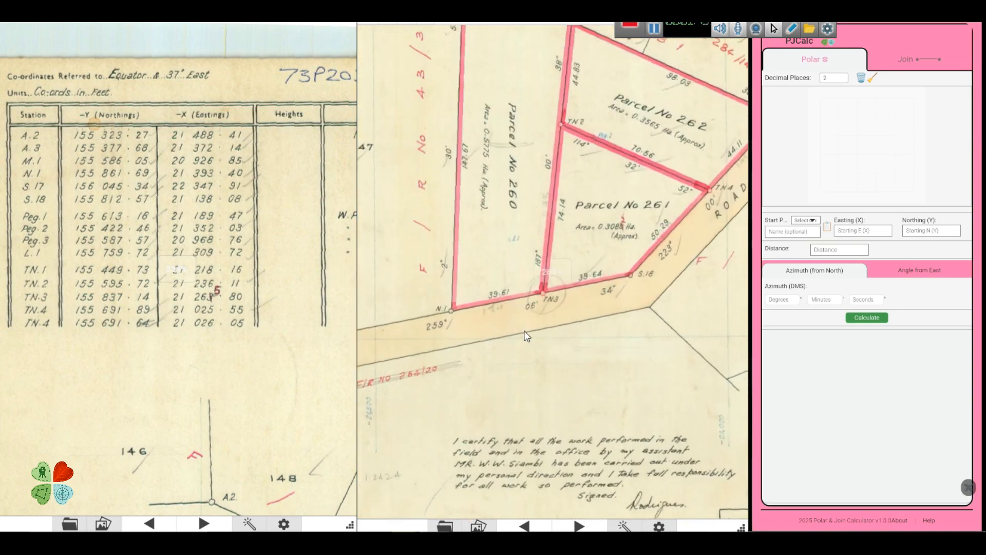
scroll(529, 316, up, 1)
drag(527, 307, 514, 318)
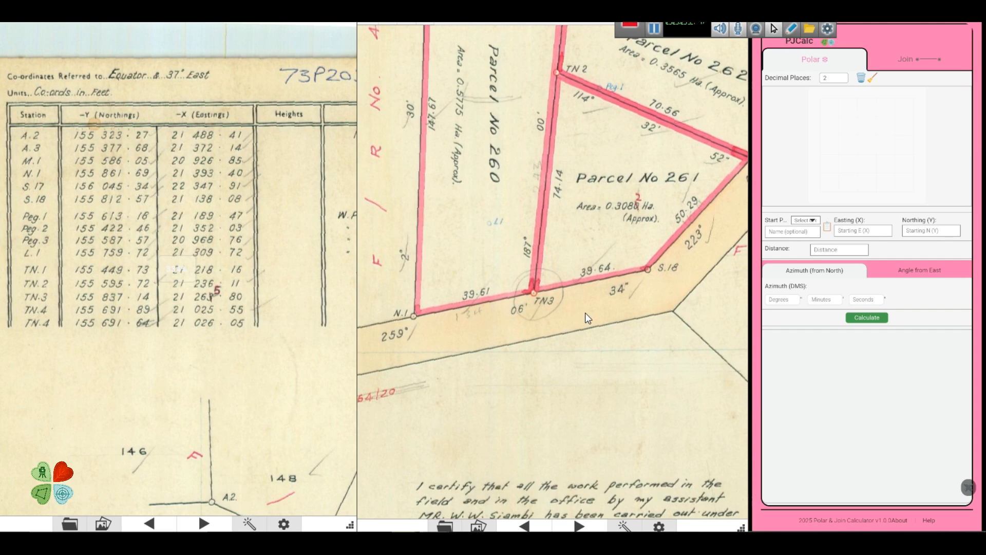
drag(585, 312, 596, 314)
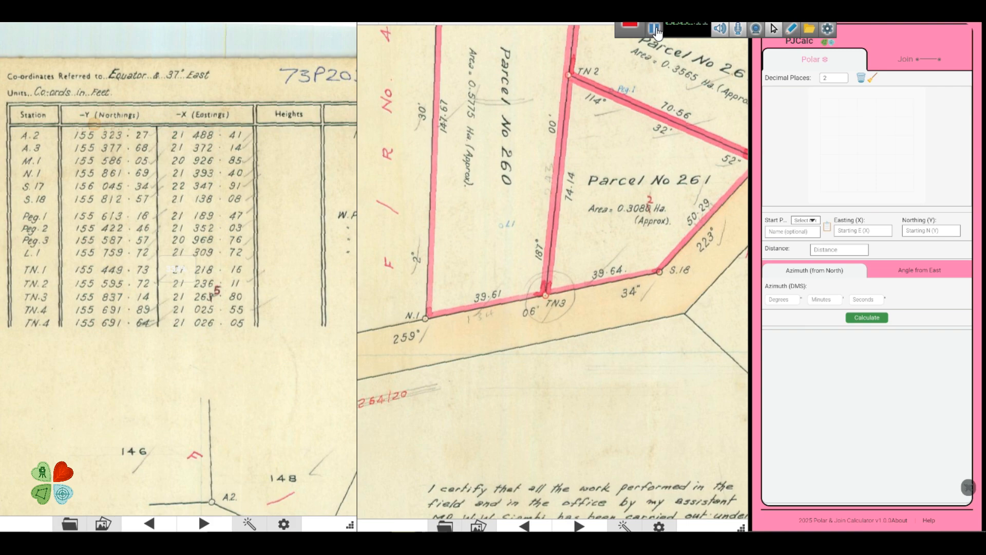
click(792, 231)
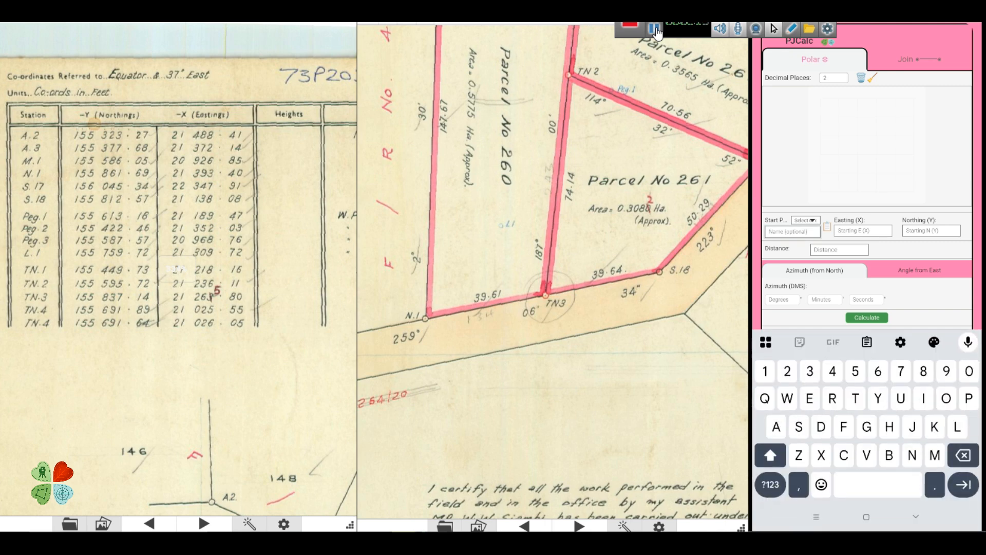
text(S18)
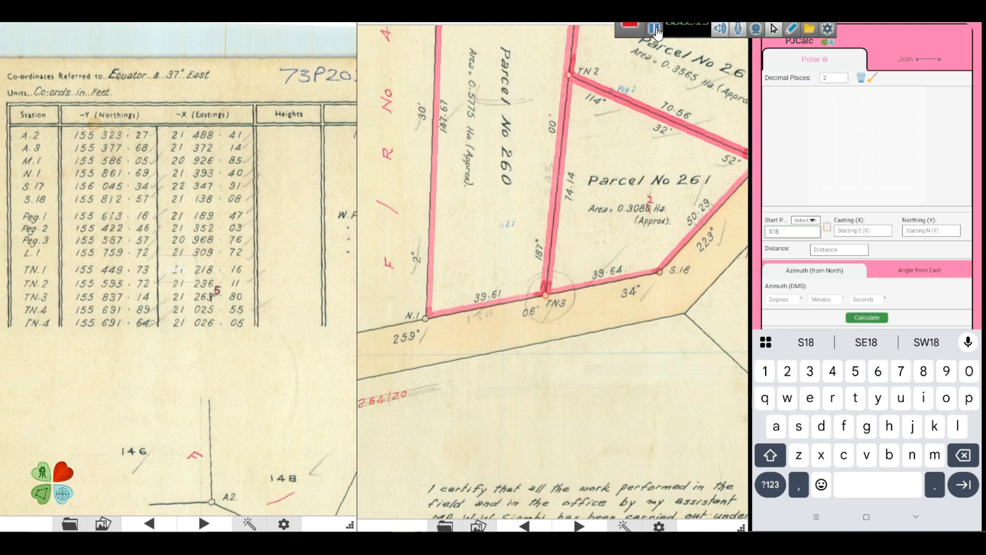
key(Tab)
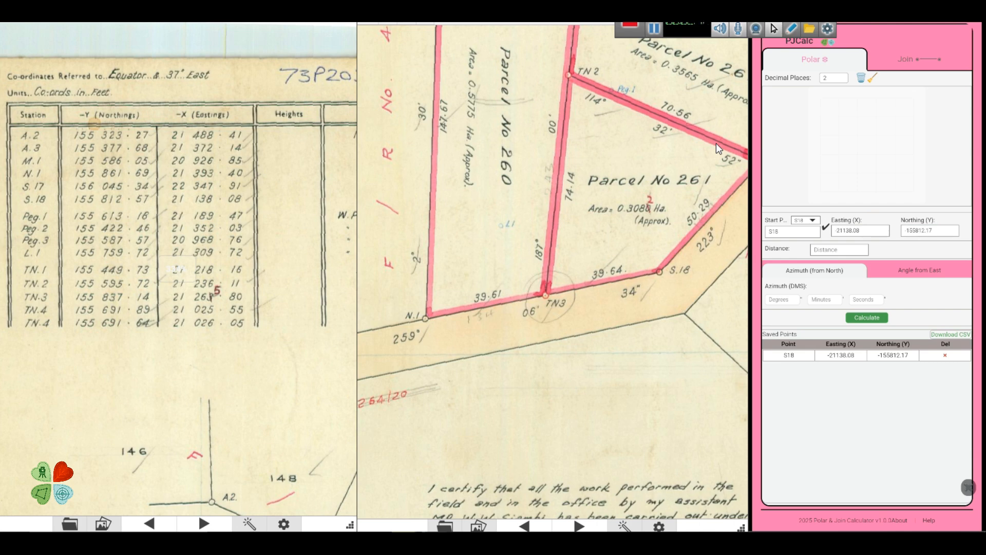
click(867, 78)
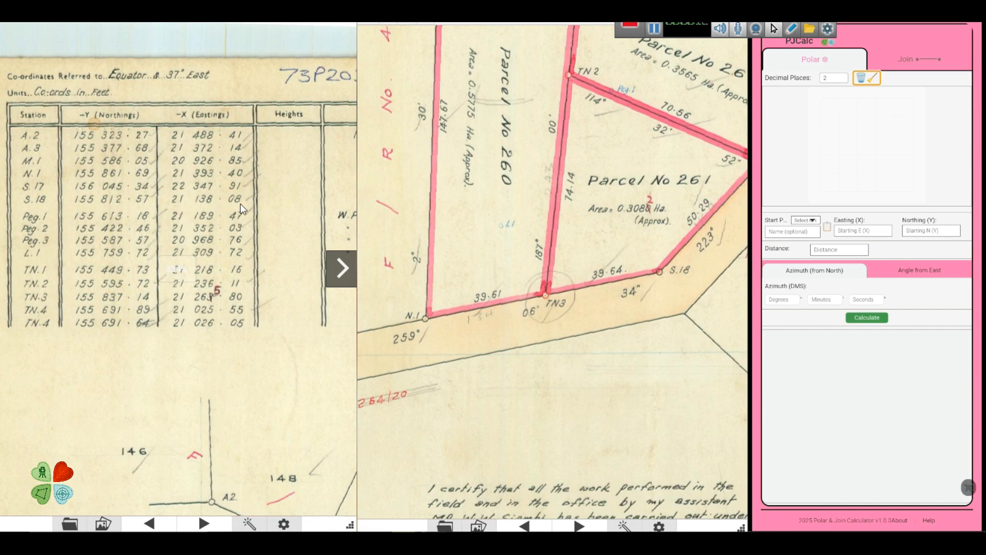
Step: Enter the start point's coordinates as easting -21138.08 and northing -155812.57
click(654, 29)
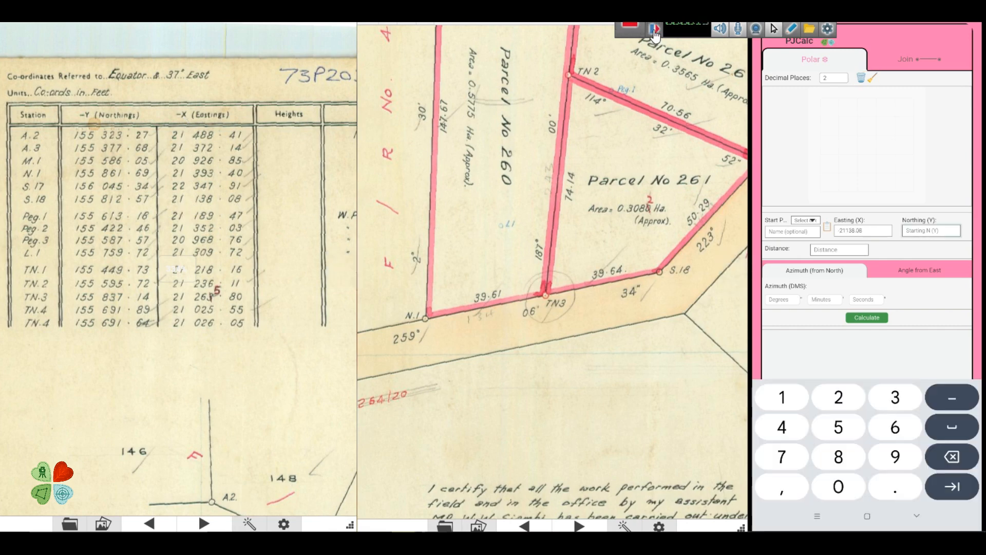
click(654, 29)
click(654, 29)
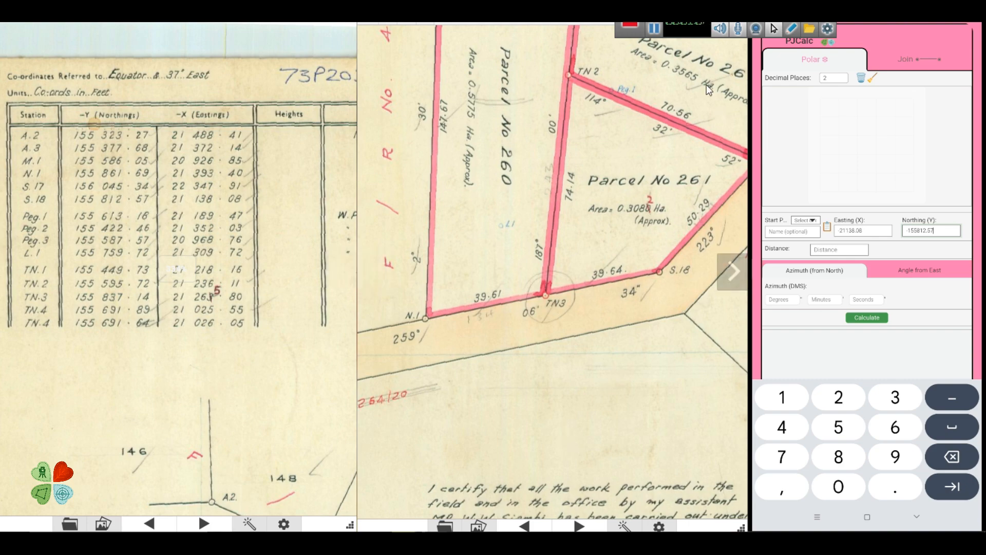
Step: Check the web conversion of 79.25 metres to feet and set the polar distance to 260
click(655, 30)
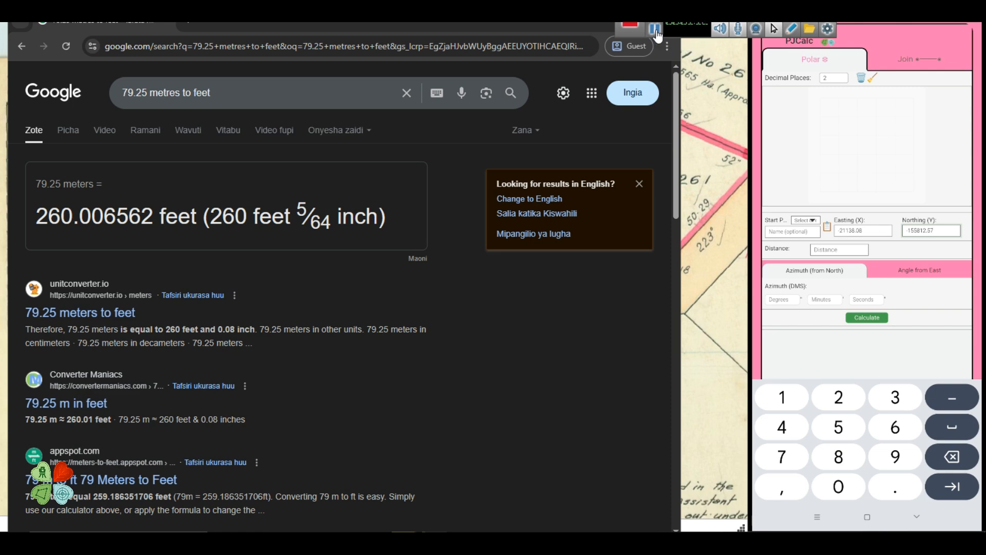
click(656, 29)
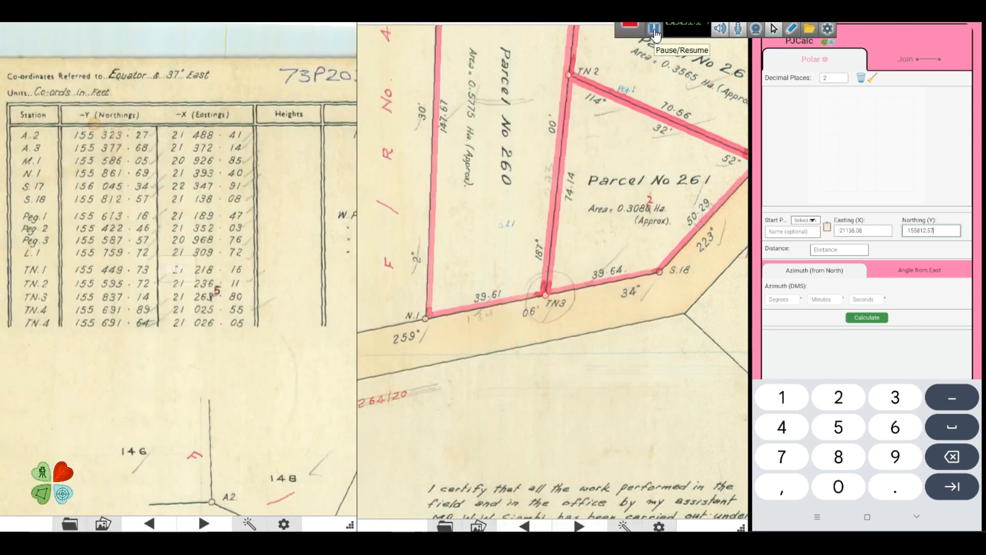
key(Tab)
text(2)
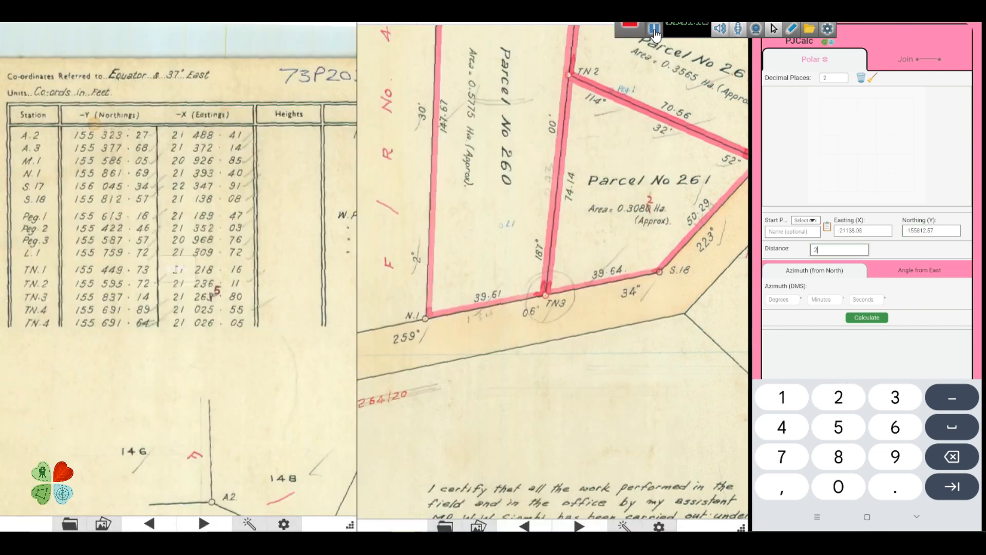
text(60)
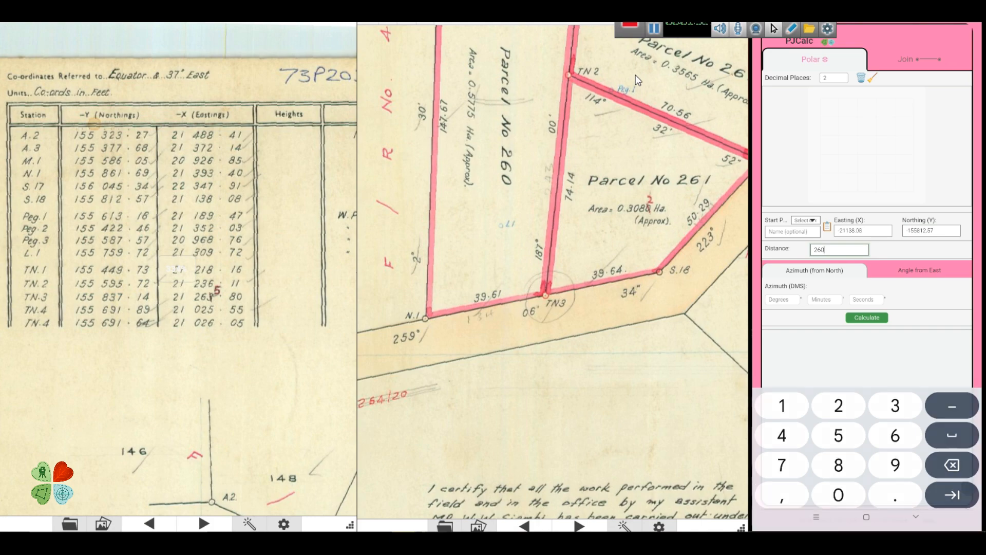
Step: Set the azimuth from north to 259° 6' 34" and calculate the endpoint's coordinates
click(920, 270)
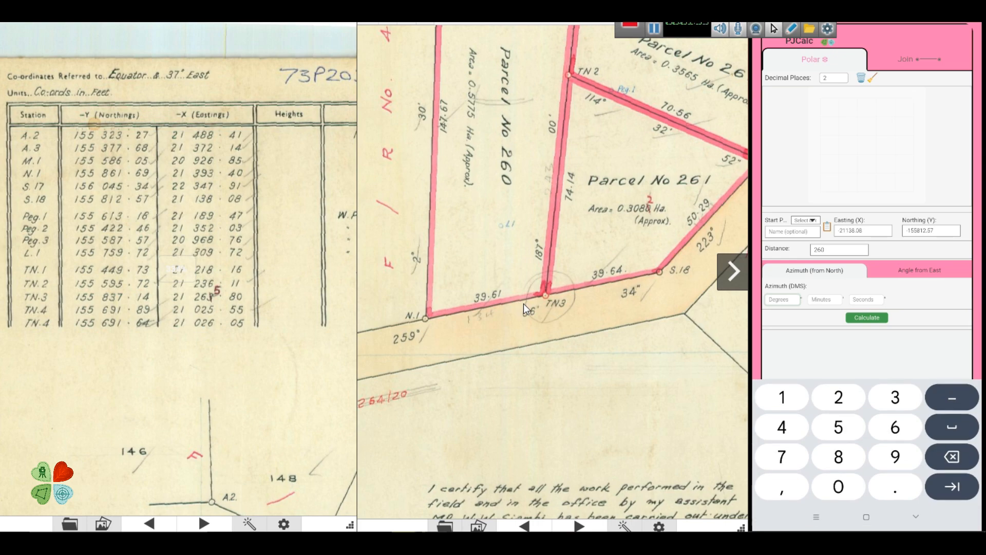
text(259)
key(Tab)
text(6)
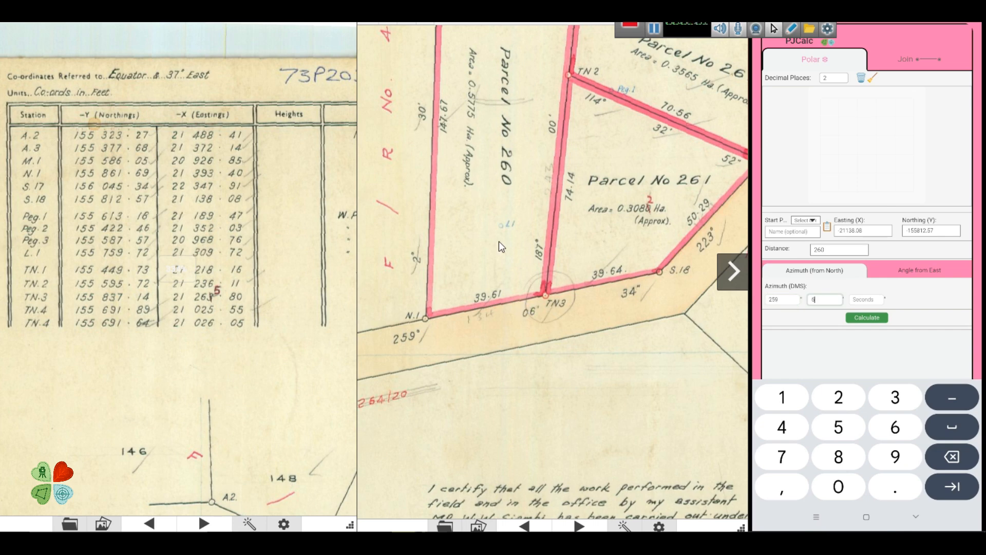
key(Tab)
text(34)
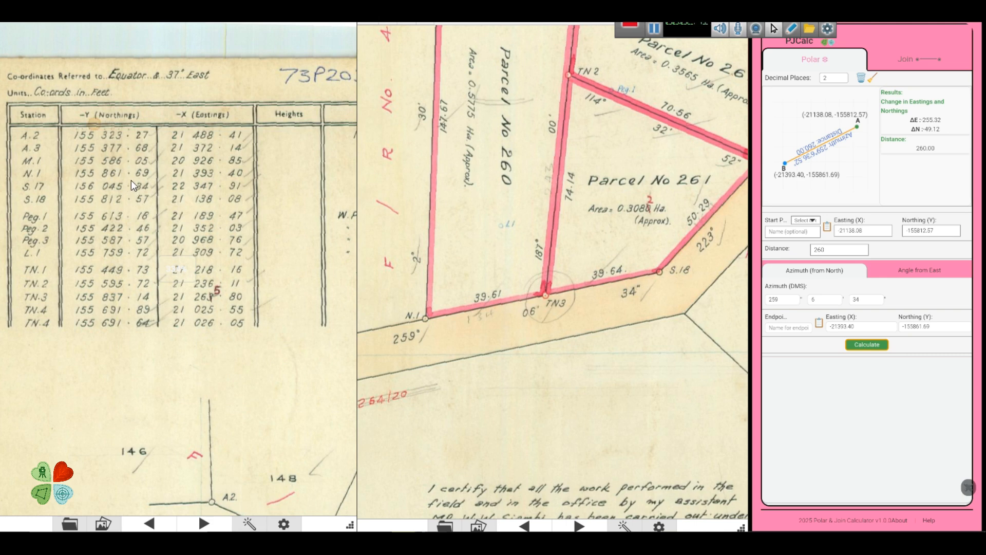
Step: Name the start point S18 and the calculated endpoint N1, saving both points
click(800, 329)
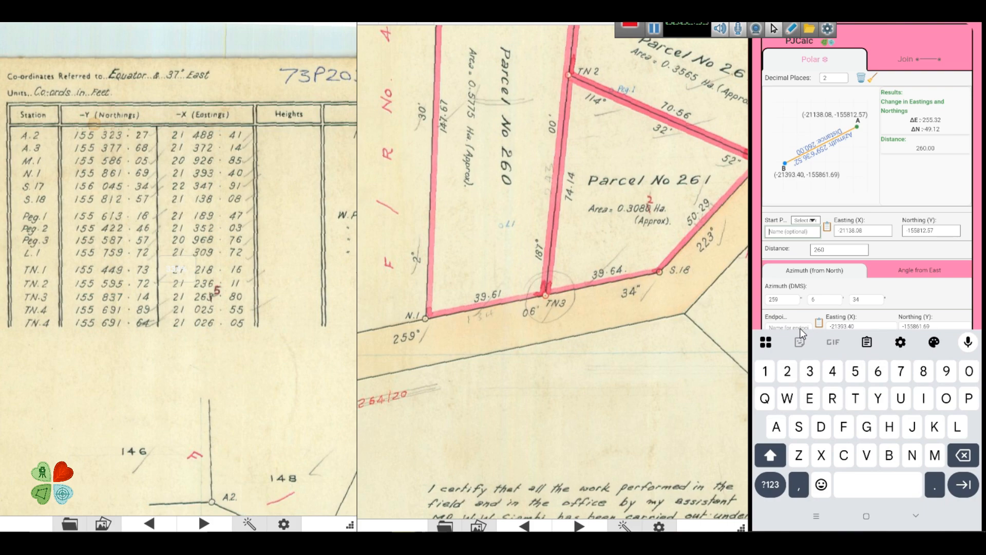
text(S18)
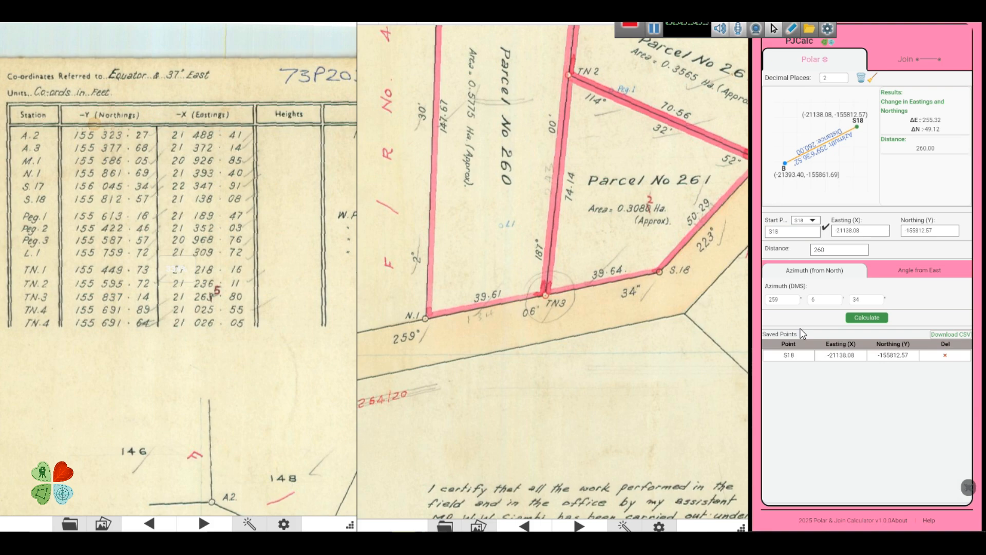
click(803, 333)
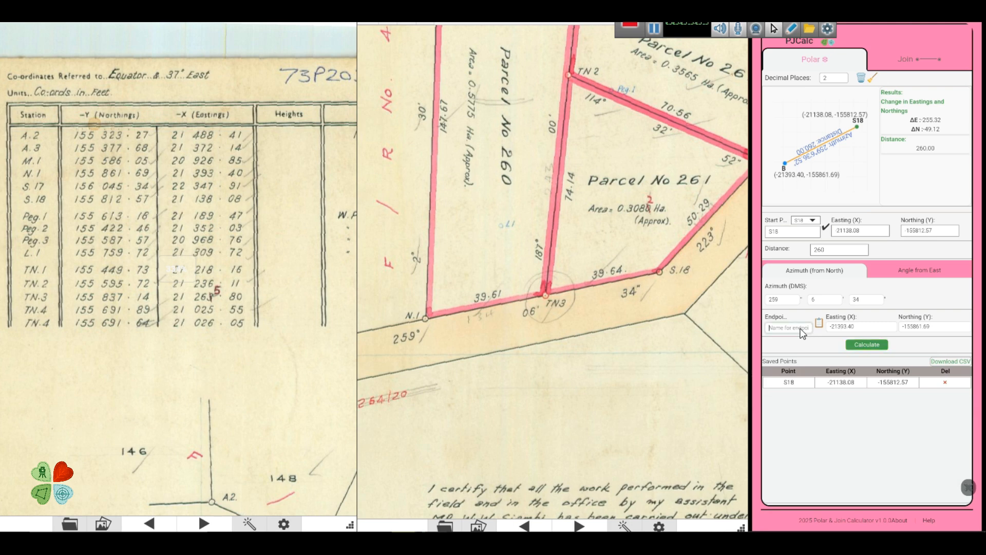
text(N)
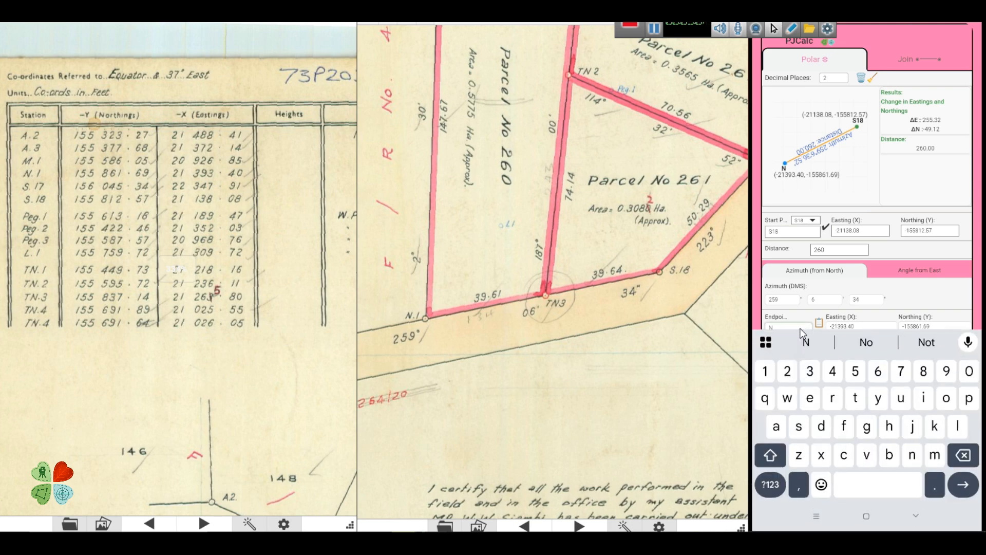
text(1)
key(Return)
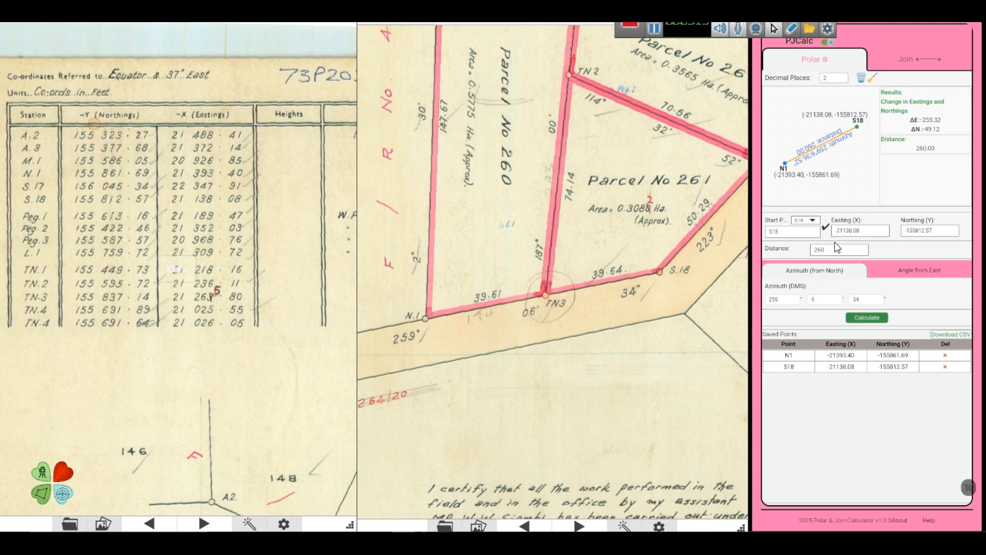
Step: Calculate the join from saved point S18 to saved point N1
click(905, 61)
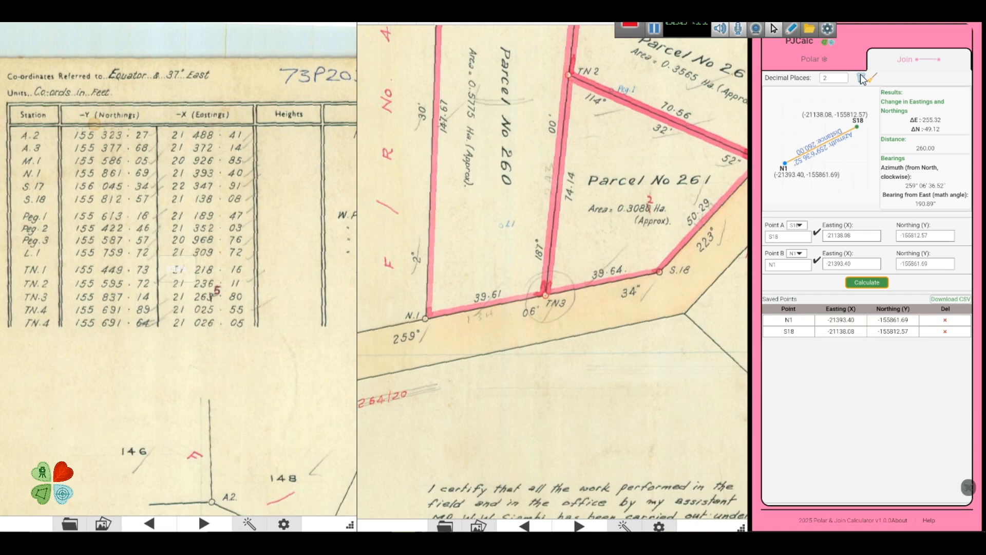
Step: Bring the N.1 to A.3 boundary of parcel 260 into view and choose N1 as the start point of a new polar calculation
scroll(652, 46, up, 5)
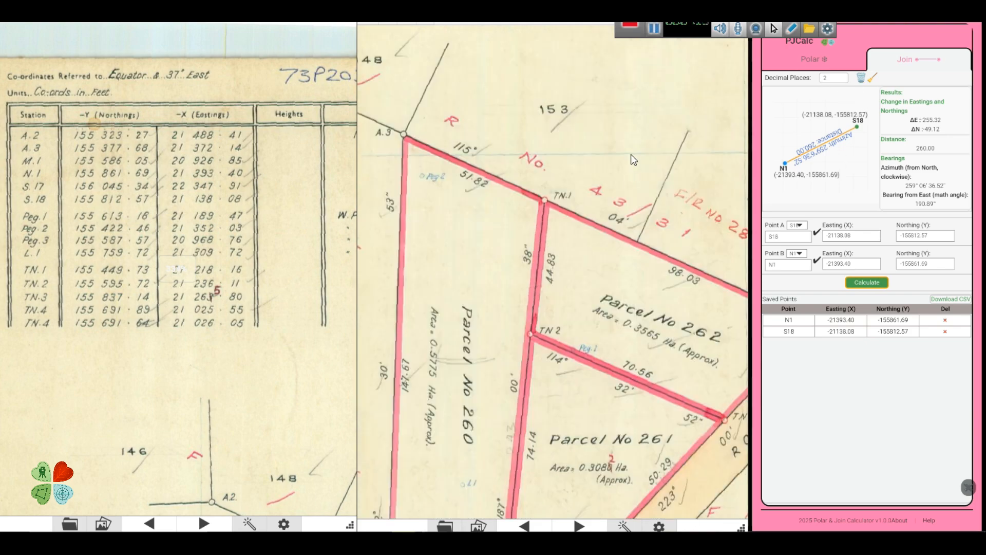
drag(550, 244, 505, 246)
drag(616, 280, 607, 298)
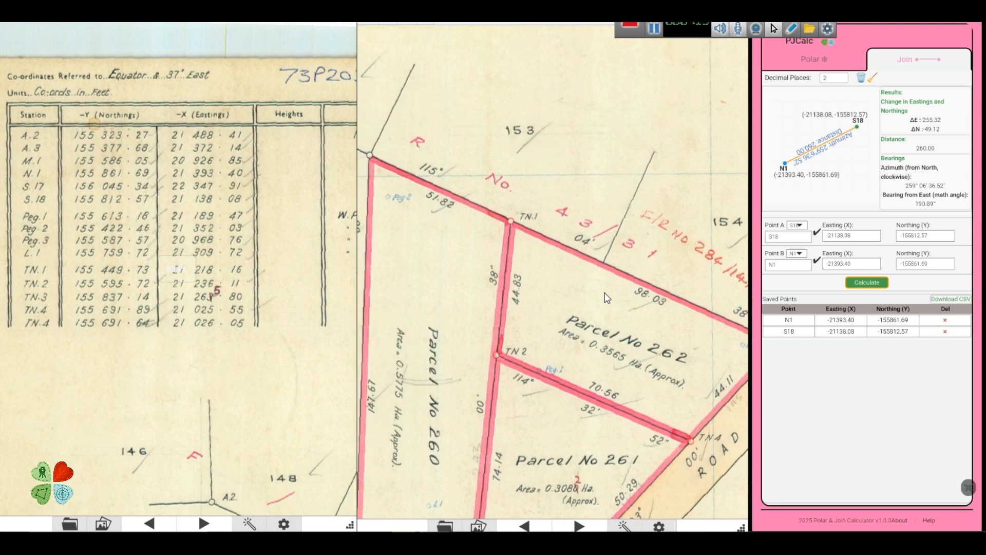
click(653, 32)
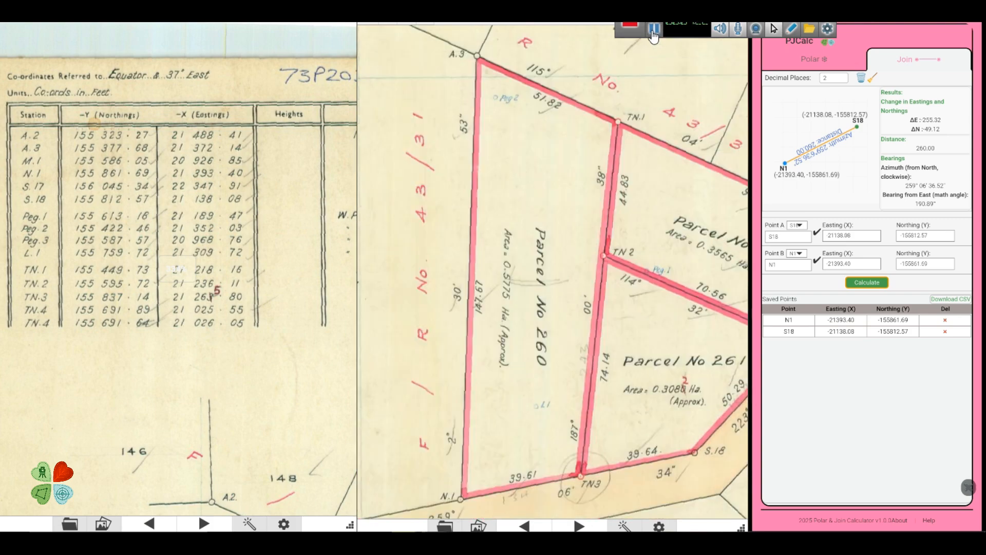
click(653, 32)
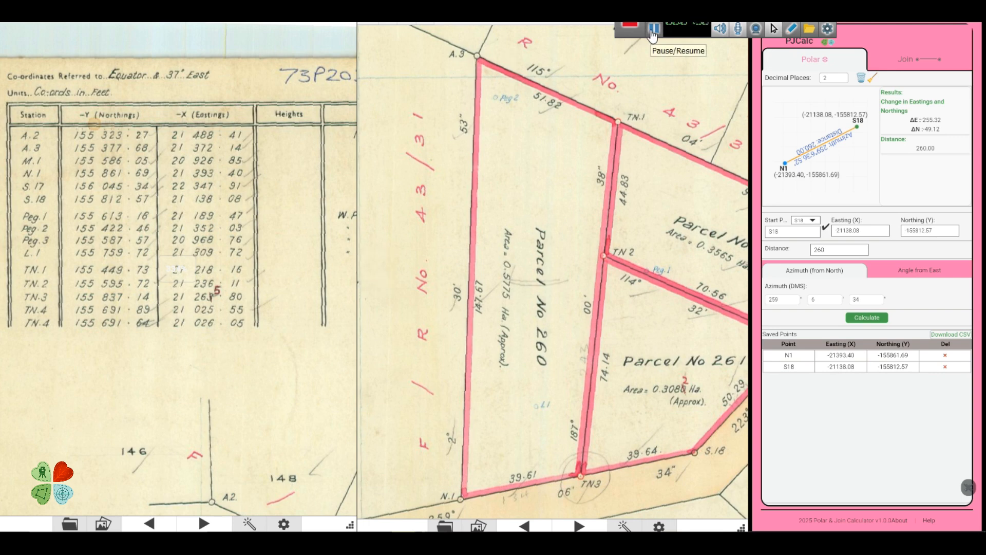
click(805, 220)
click(863, 284)
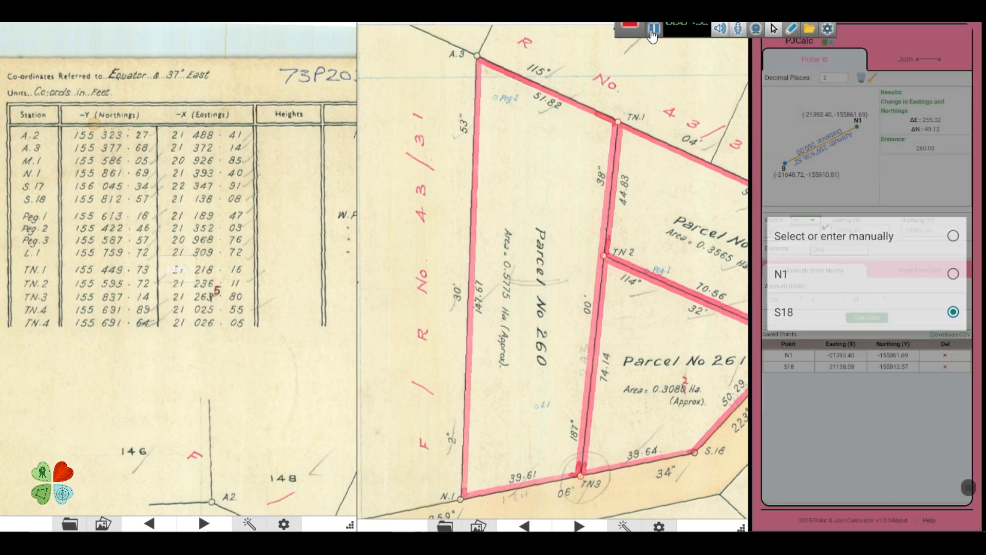
Step: Set the distance from N1 to 484.48 and the azimuth from north to 2° 30' 53", and calculate the endpoint's coordinates
click(654, 29)
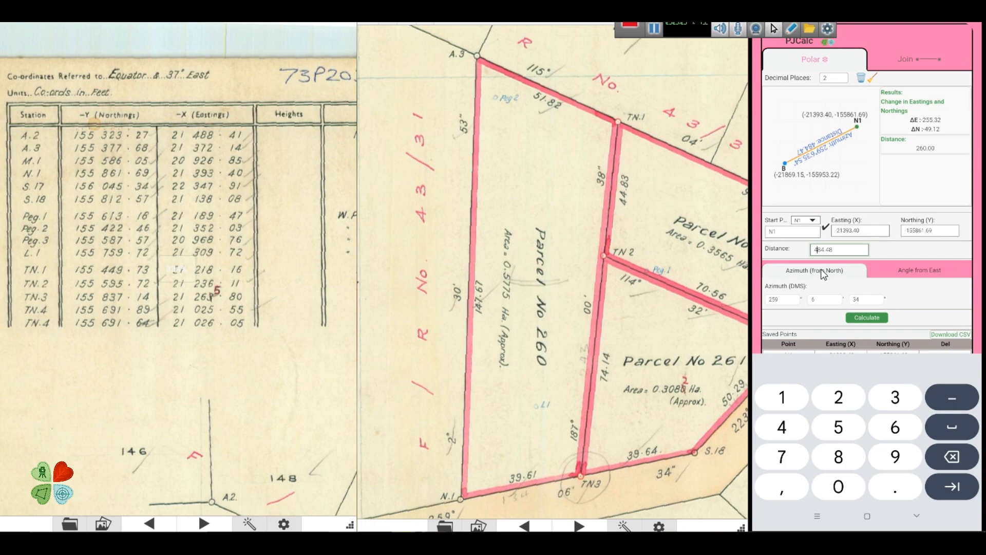
key(Tab)
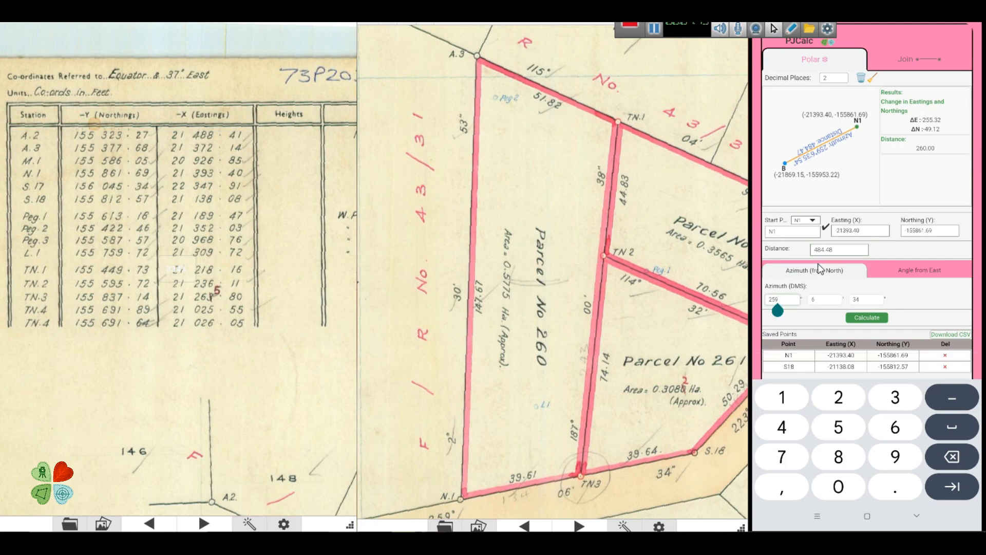
key(BackSpace)
key(BackSpace)
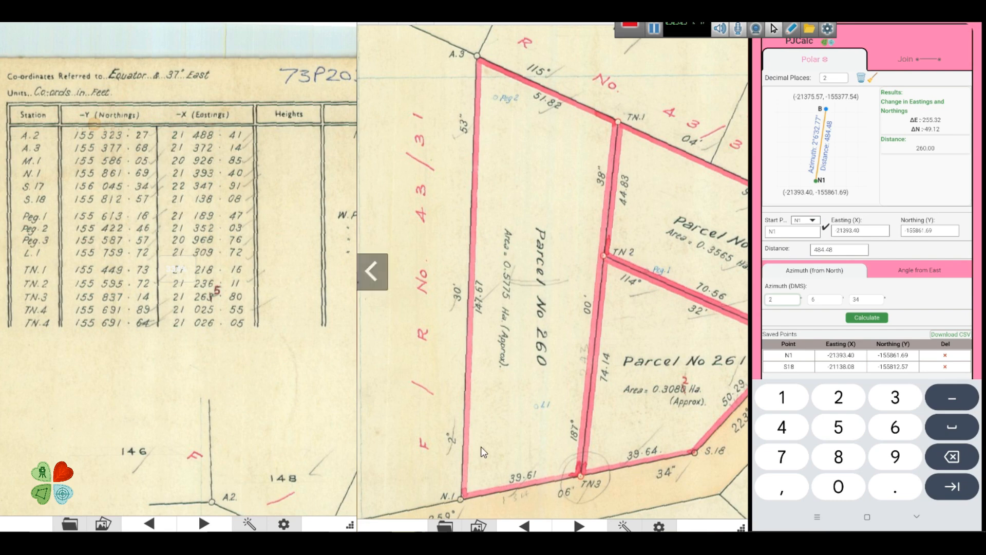
click(655, 32)
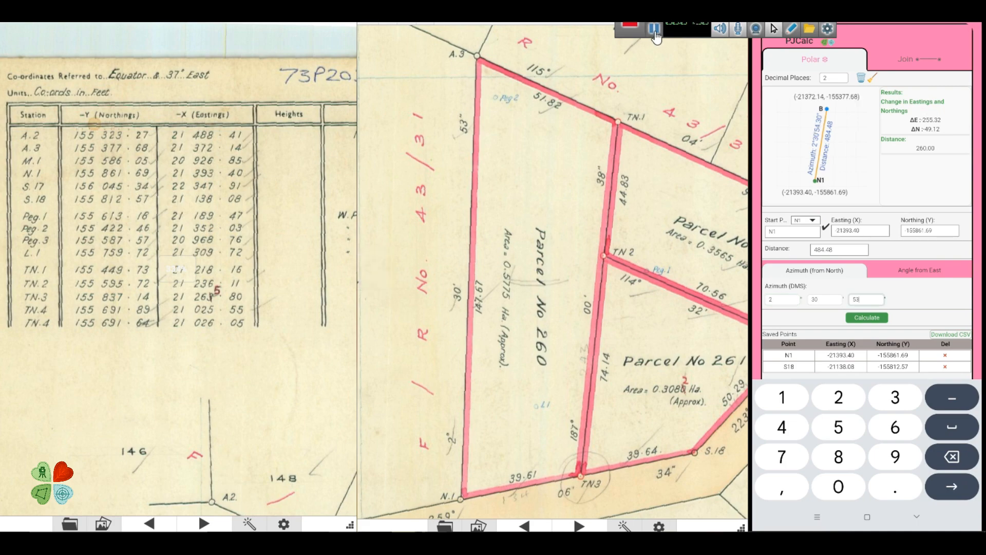
key(Return)
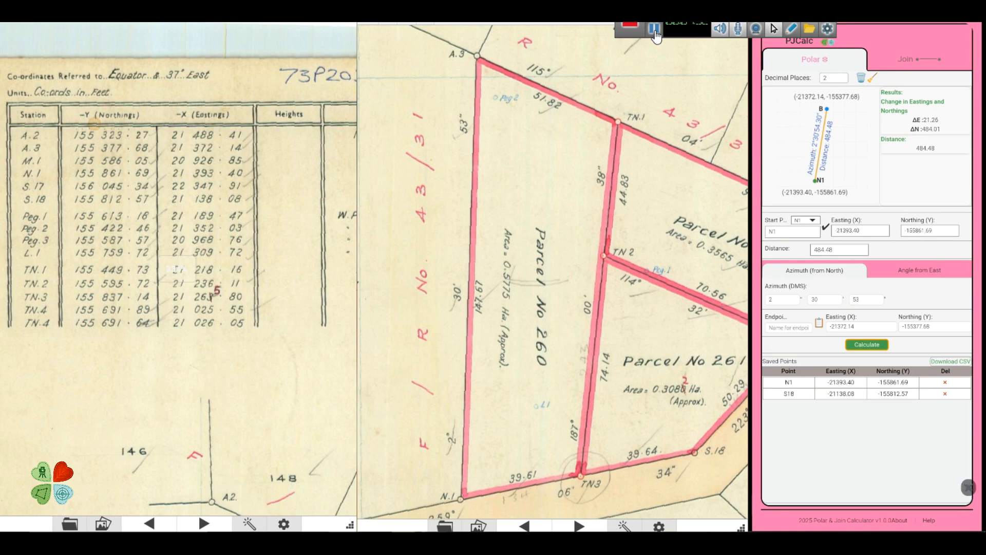
Step: Name the calculated endpoint A3 and save it to the point list
click(656, 32)
click(789, 328)
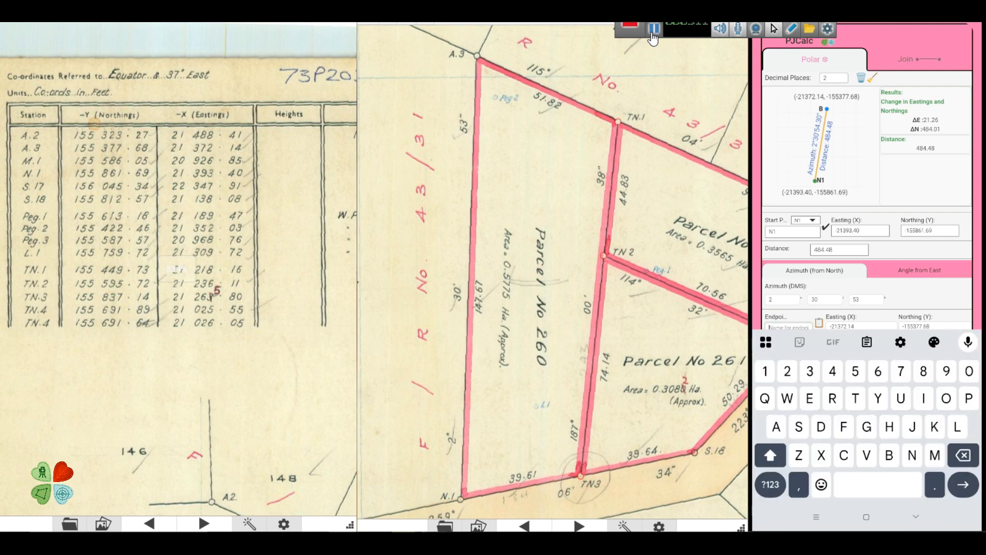
text(A3)
click(820, 323)
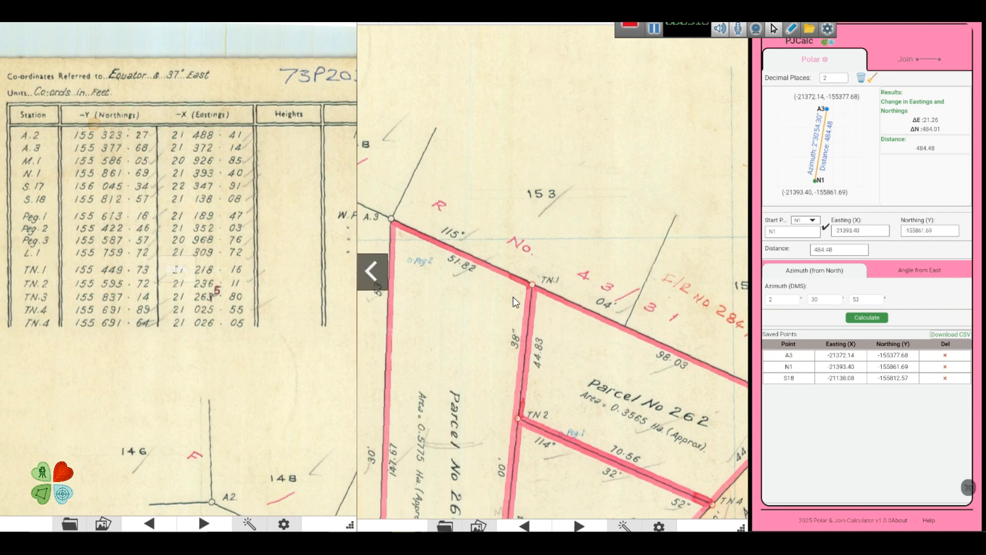
Step: Choose saved point A3 as the start point of a new polar calculation and set the distance to 491.63
drag(622, 343, 495, 278)
drag(619, 329, 643, 350)
drag(621, 336, 657, 319)
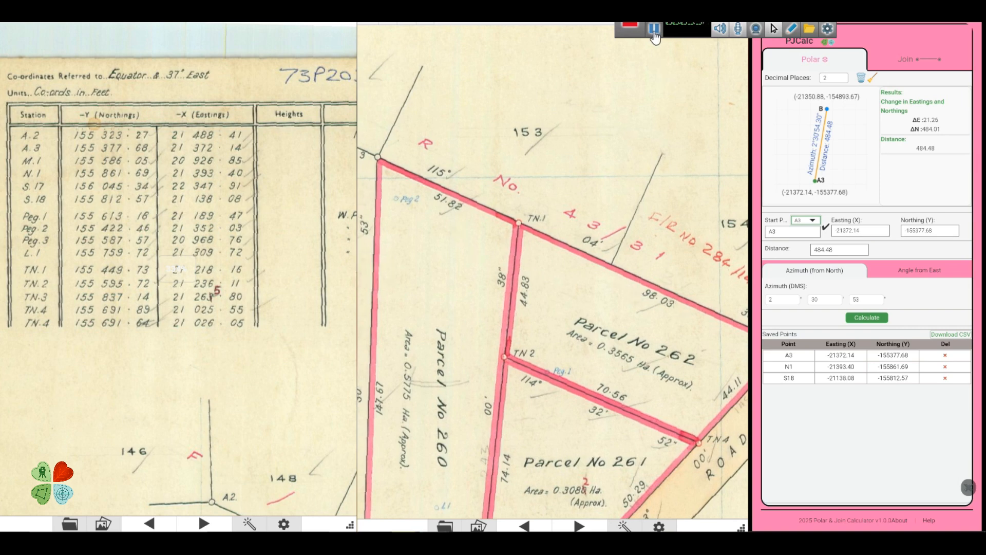
click(655, 32)
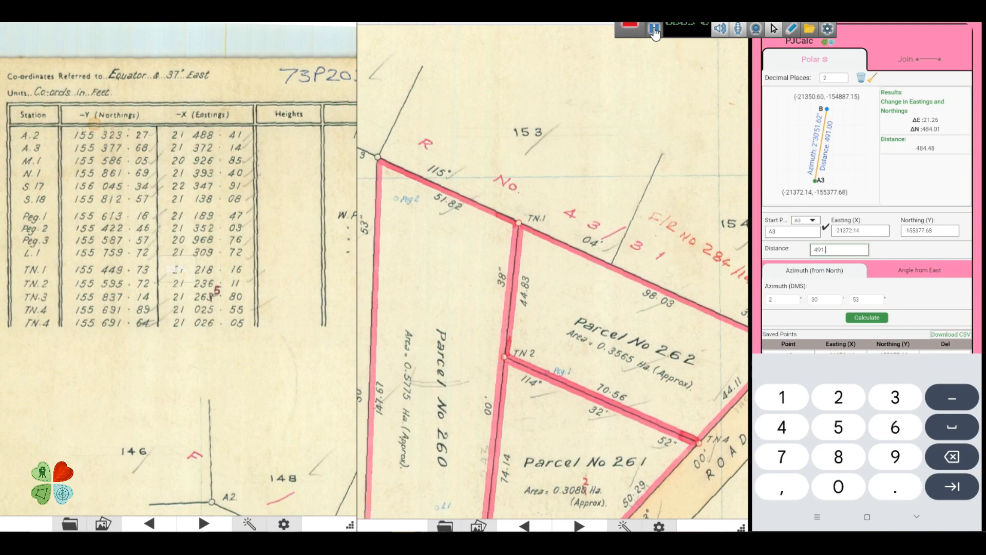
text(.63)
Step: Set the azimuth from north to 115° 4' 38" for the A.3 to M.1 boundary and calculate the endpoint's coordinates
key(BackSpace)
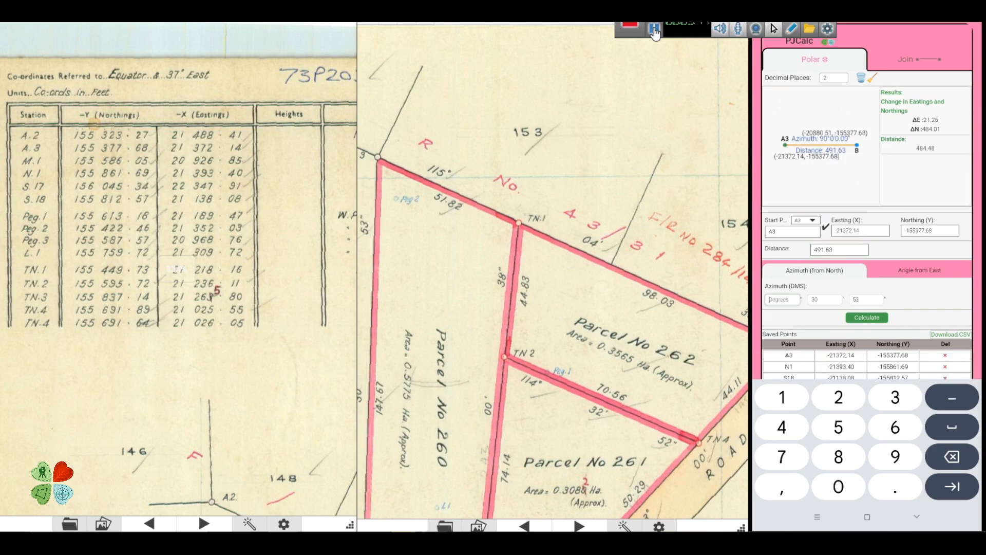
drag(446, 234, 419, 205)
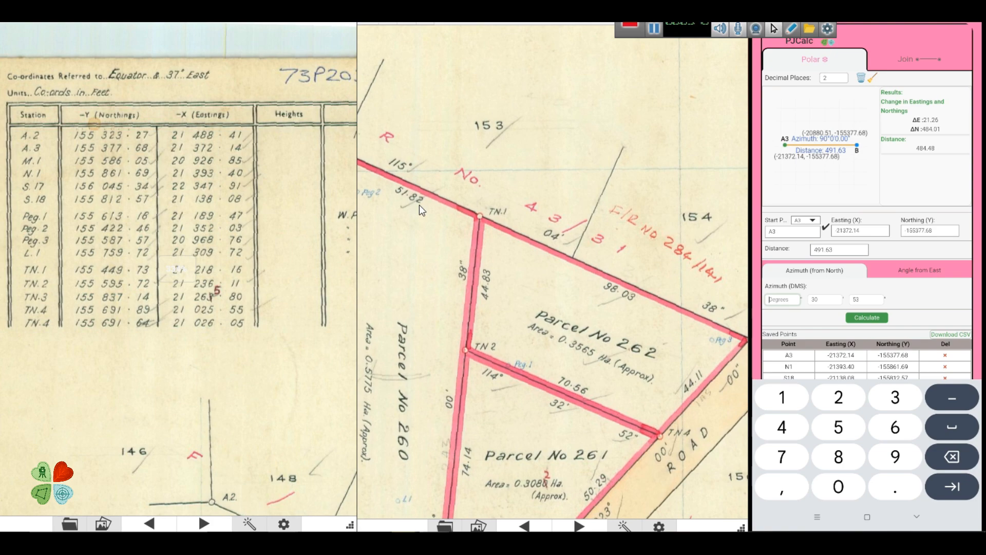
drag(472, 267, 446, 254)
drag(497, 282, 479, 278)
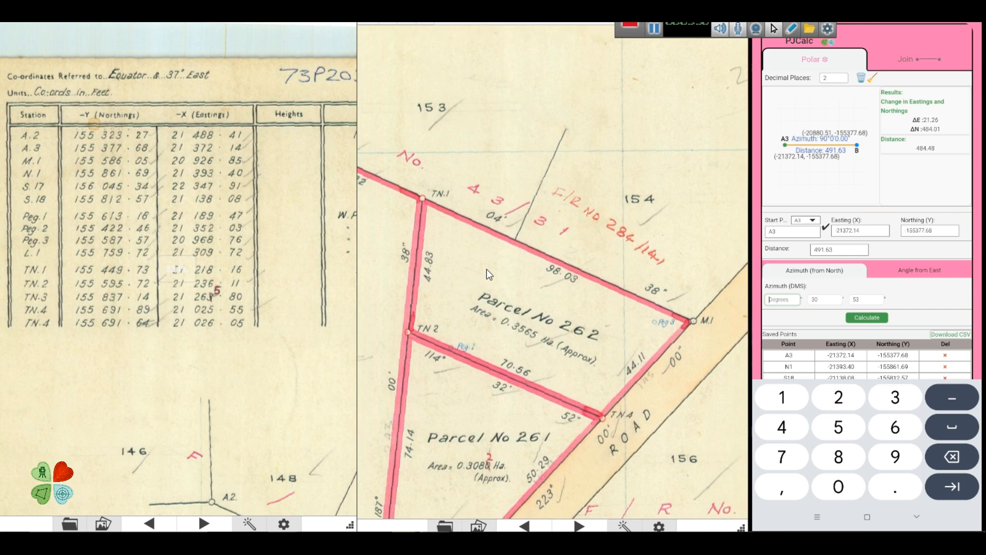
text(115)
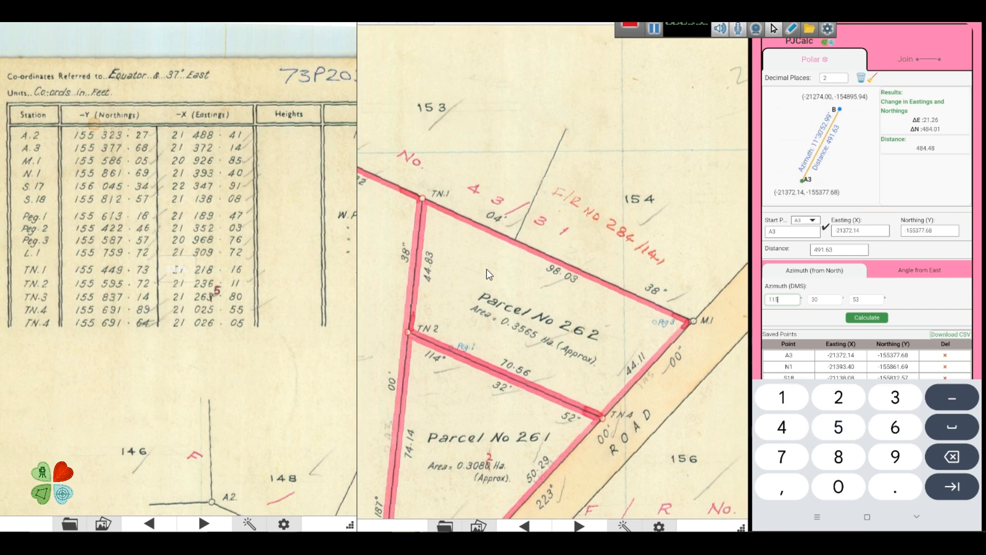
key(Tab)
key(BackSpace)
key(BackSpace)
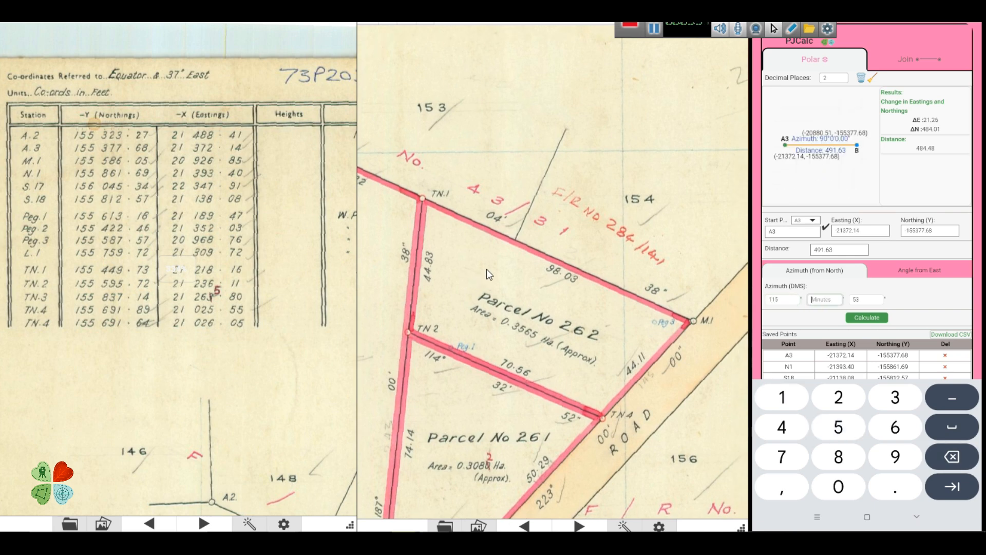
text(4)
key(Tab)
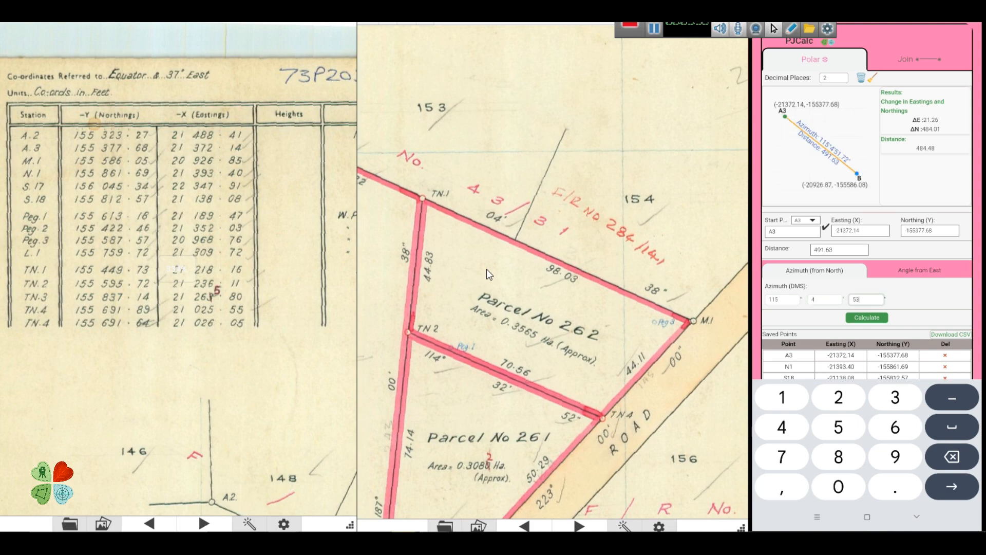
key(BackSpace)
key(BackSpace)
text(38)
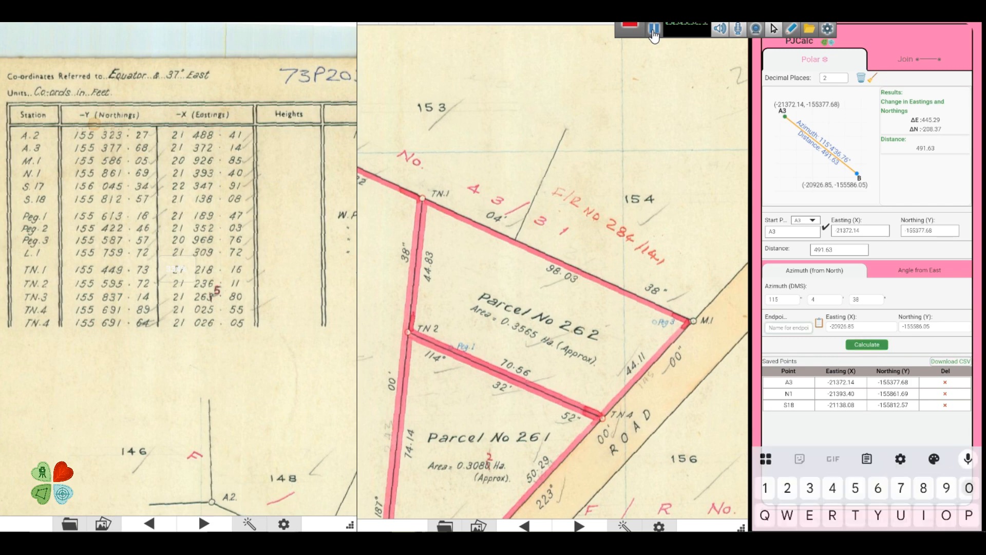
Step: Name the calculated endpoint M1 and save it with the other points
text(M1)
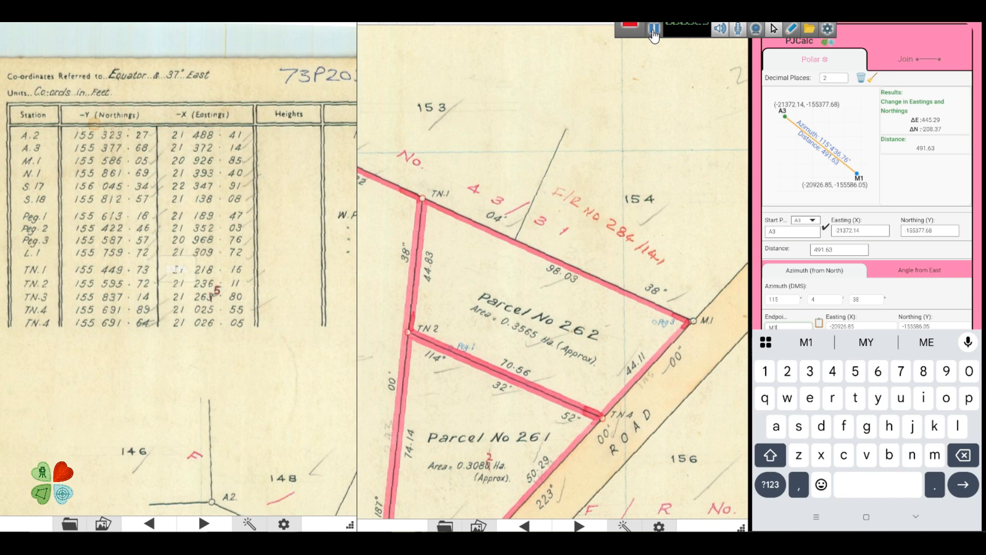
key(Return)
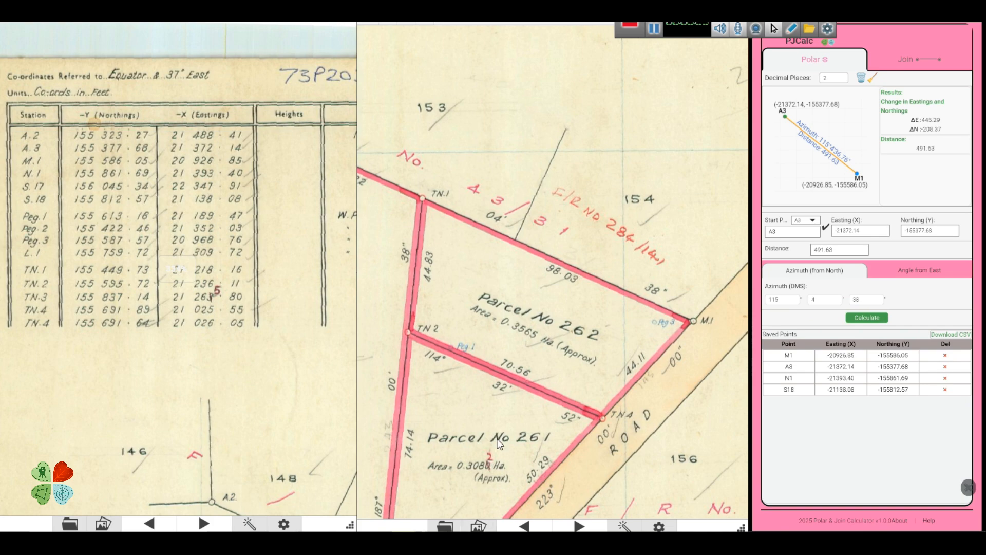
Step: Examine the denser subdivision plan's parcel layout, including its boundary distances and bearings around Parcel No. 53 and the numbered plots
drag(471, 474, 552, 310)
drag(512, 342, 551, 375)
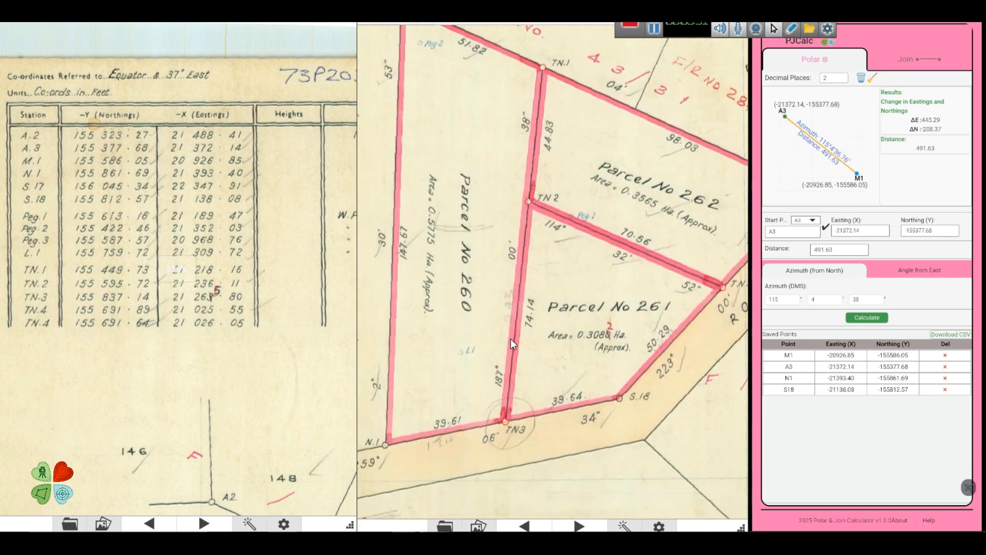
scroll(508, 345, down, 2)
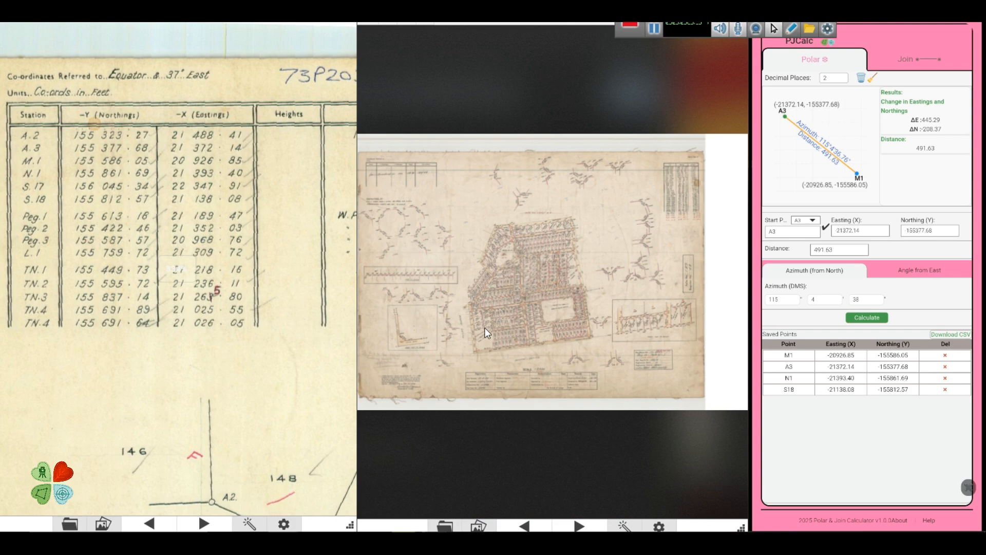
scroll(503, 303, up, 5)
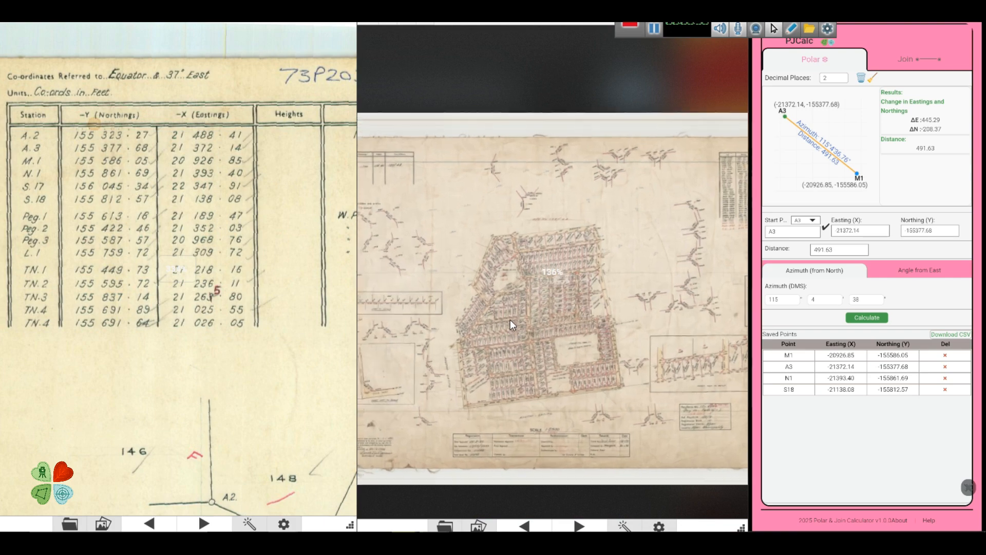
scroll(498, 449, up, 6)
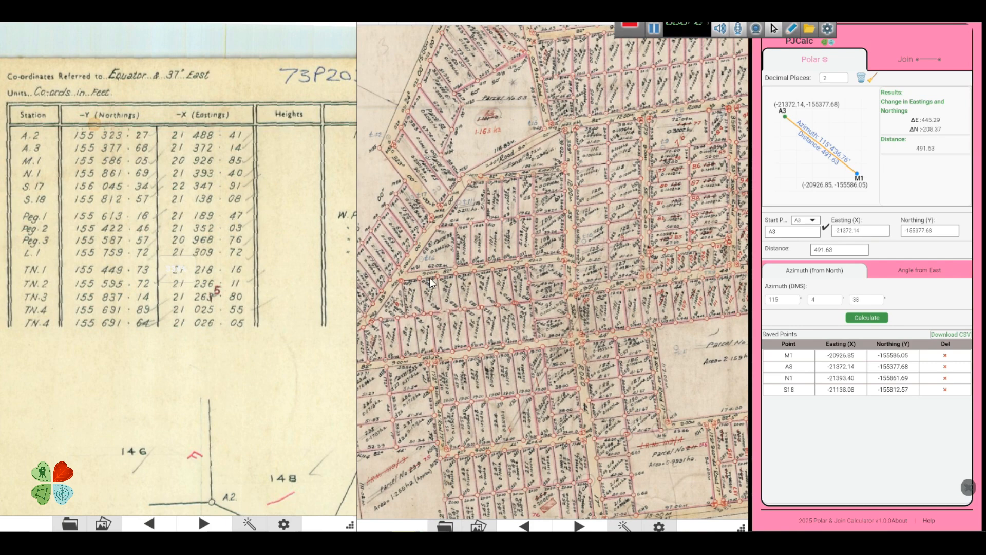
scroll(409, 285, up, 3)
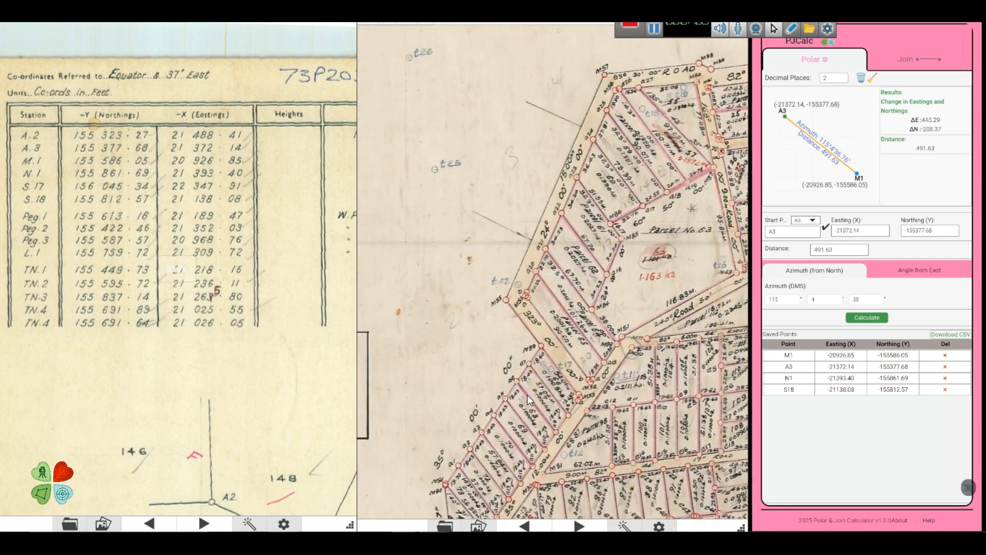
drag(527, 395, 656, 446)
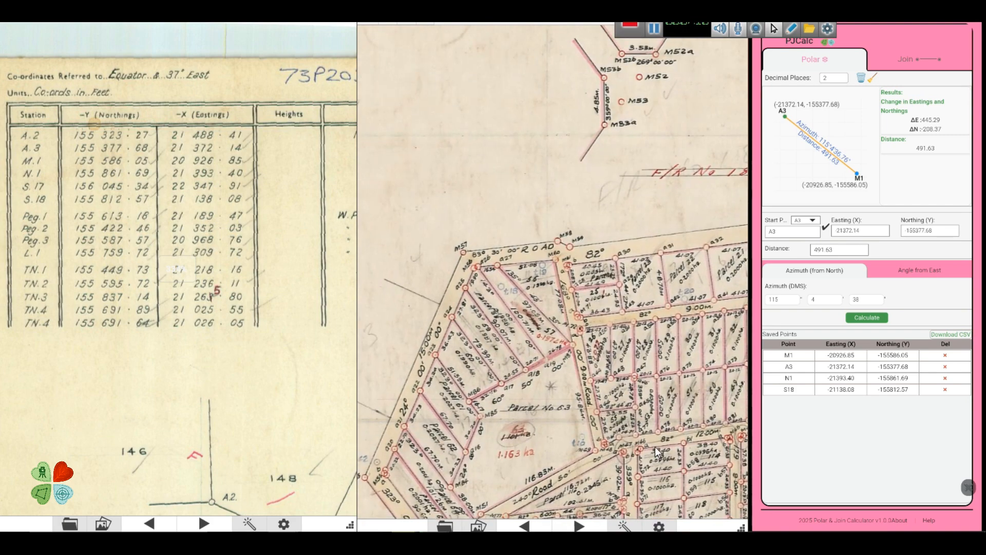
drag(605, 357, 605, 431)
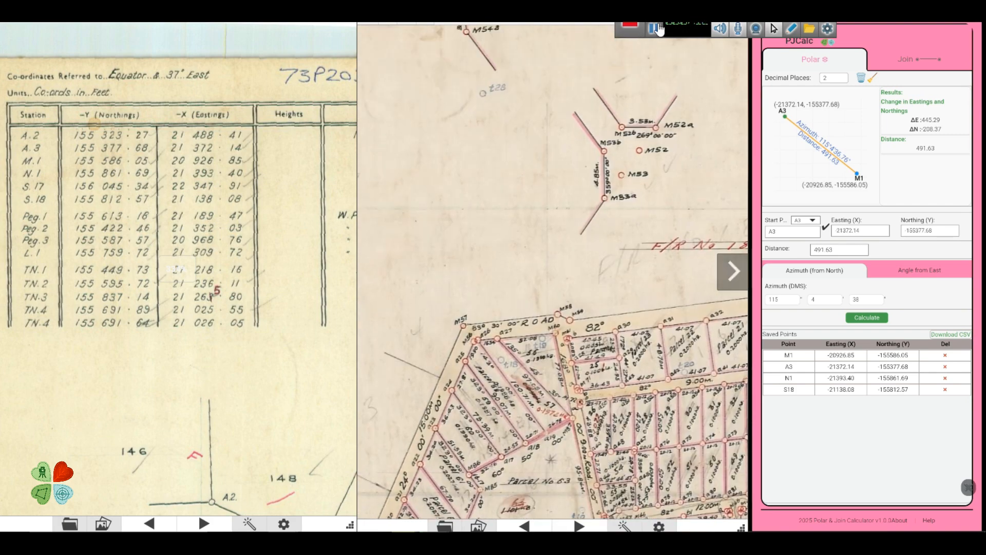
click(733, 269)
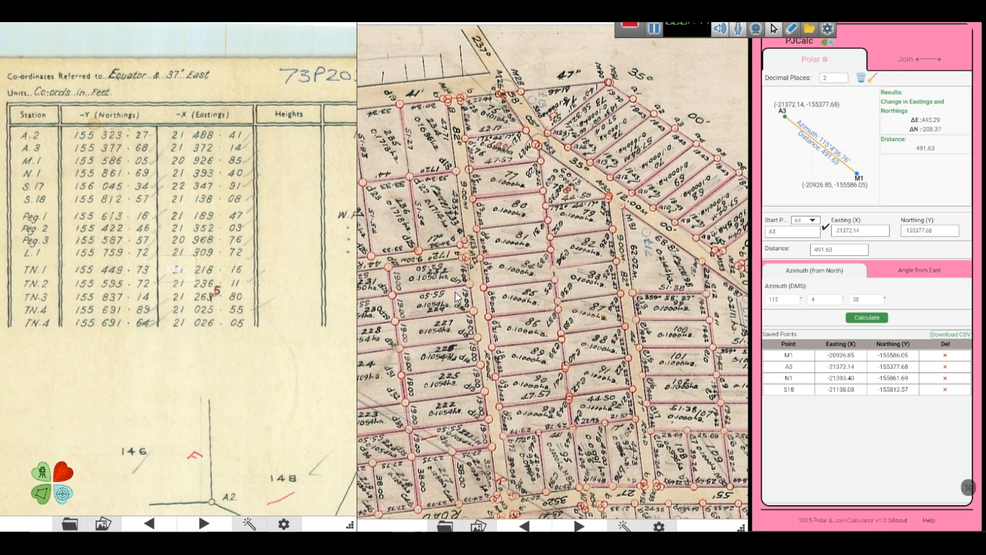
click(655, 33)
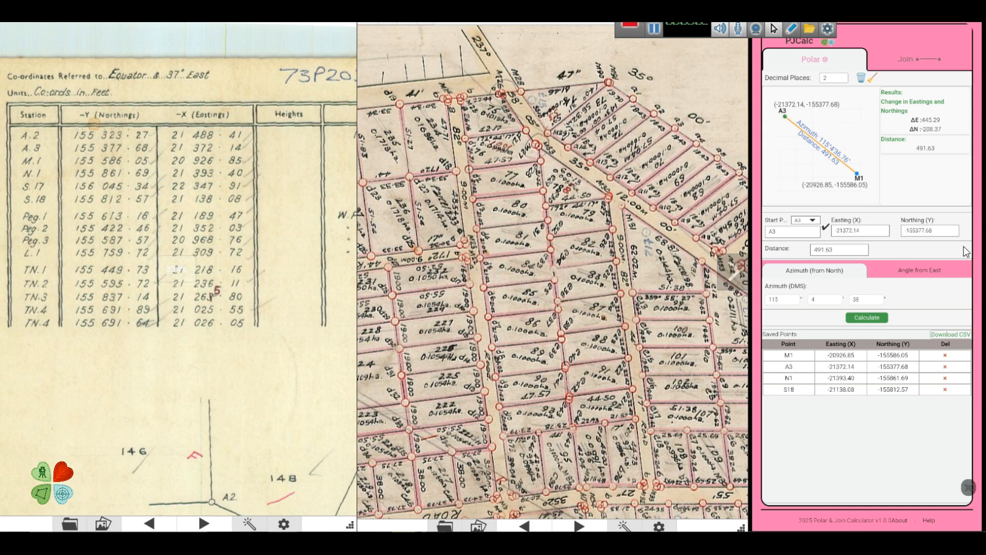
Step: Export the saved points as a CSV file and browse to the Download/PolarJoin folder in ZArchiver
click(950, 333)
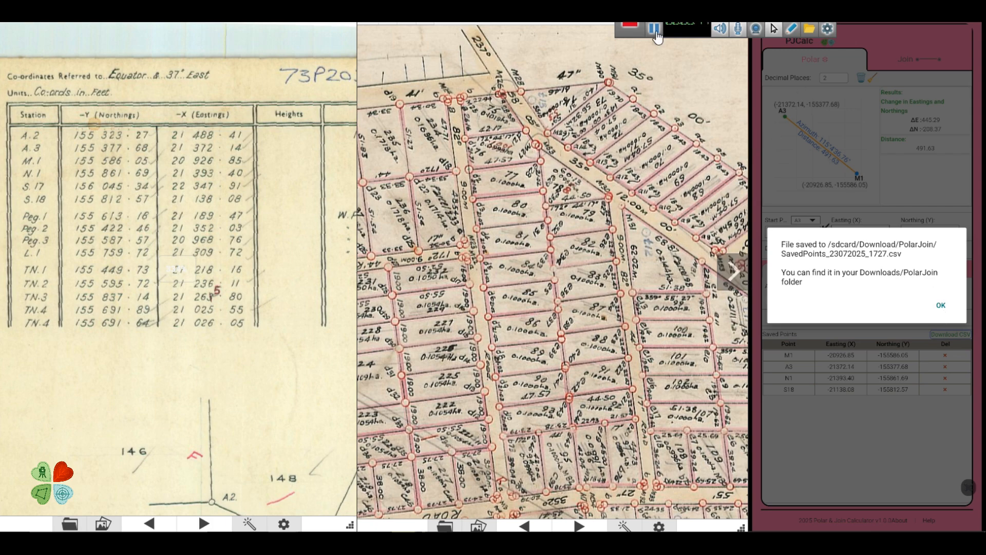
click(656, 34)
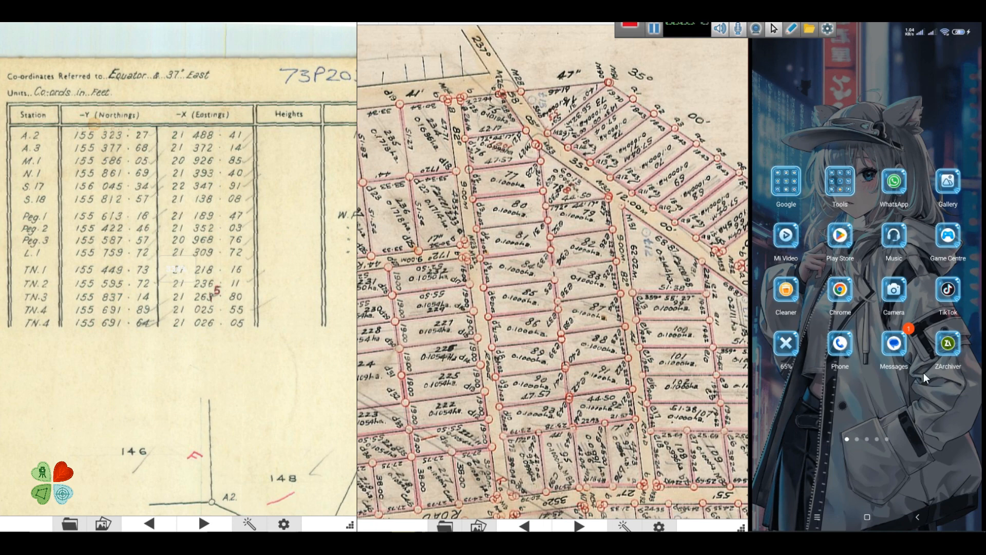
click(948, 344)
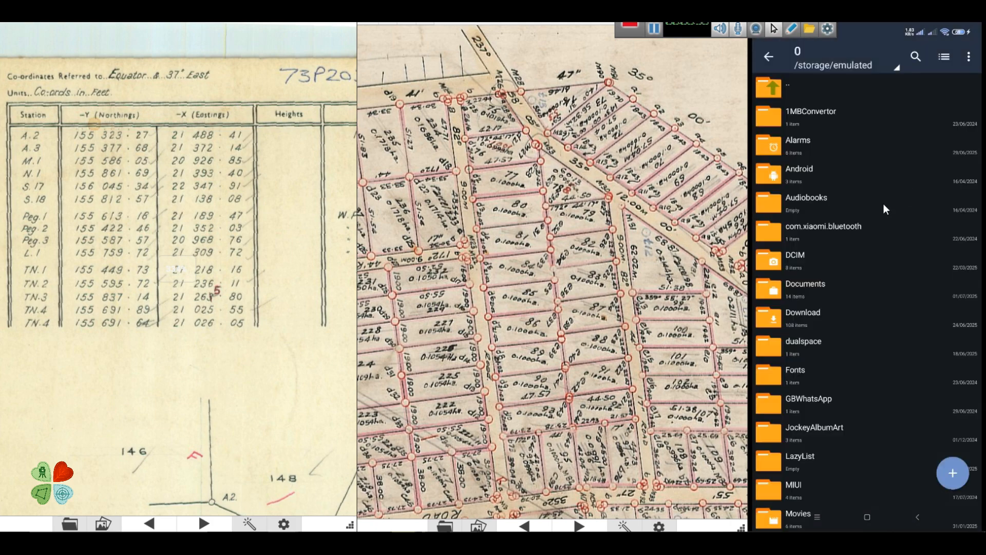
click(793, 313)
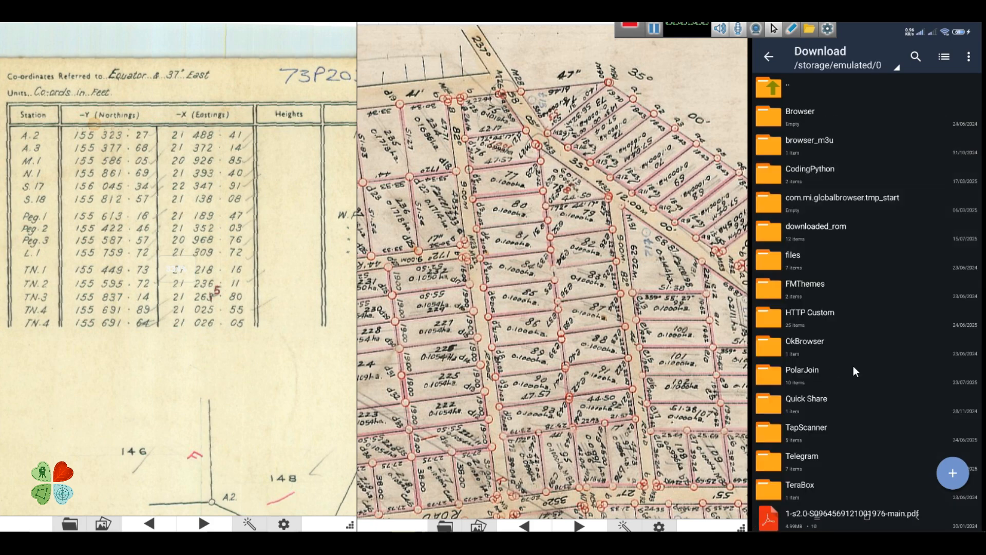
click(797, 371)
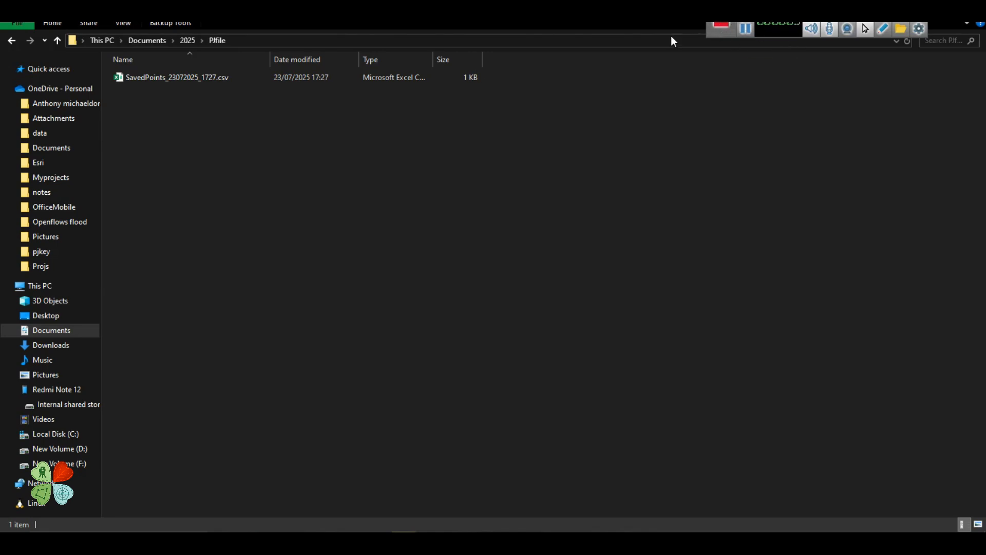
Step: Open SavedPoints_23072025_1727.csv from the PJfile folder in Excel to view the exported point coordinates
double_click(163, 78)
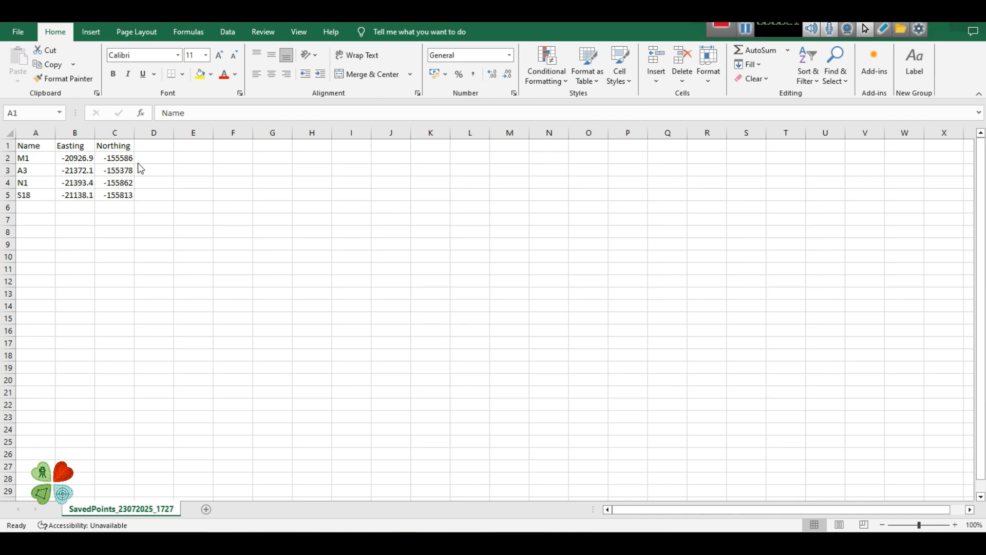
click(746, 29)
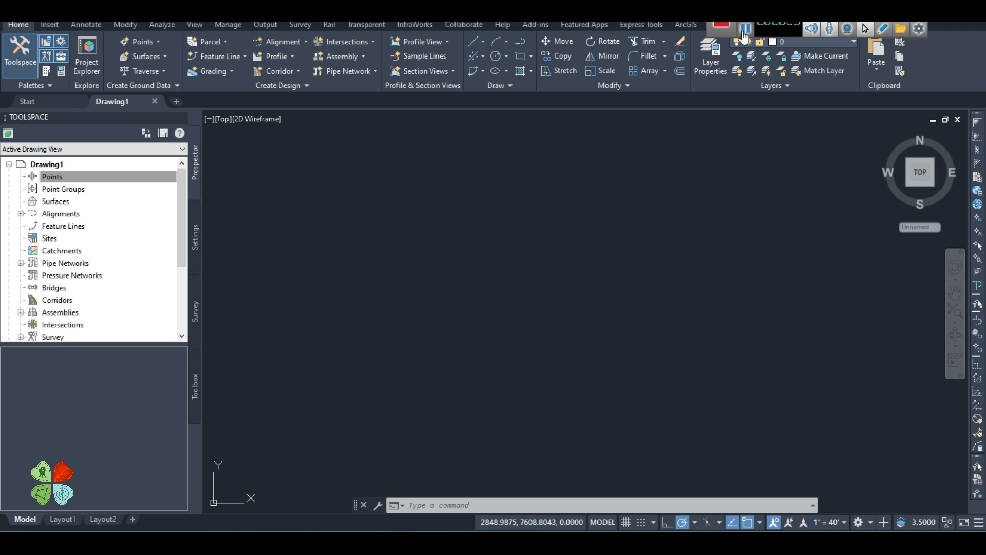
Step: Switch to Civil 3D and start importing points into Drawing1 with the point creation tools
right_click(66, 177)
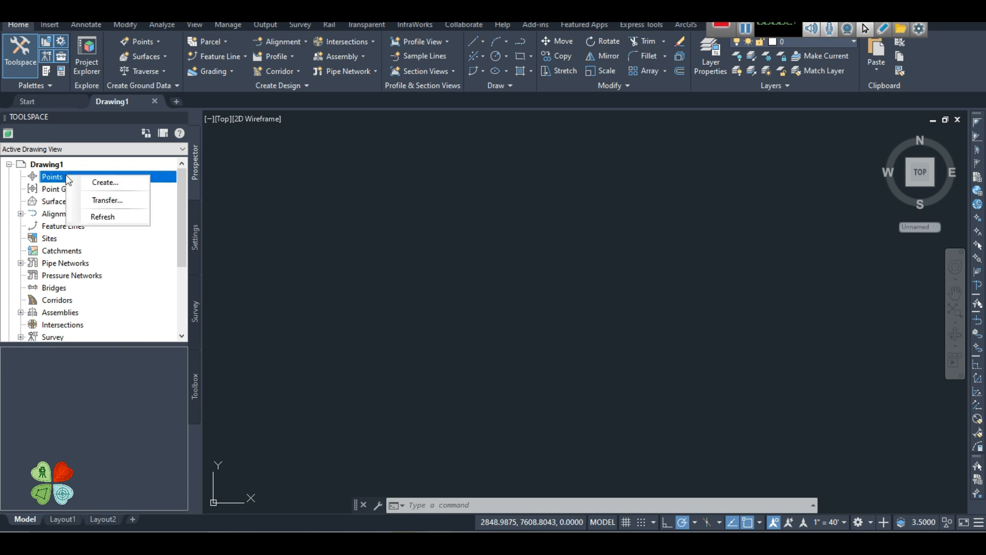
click(131, 185)
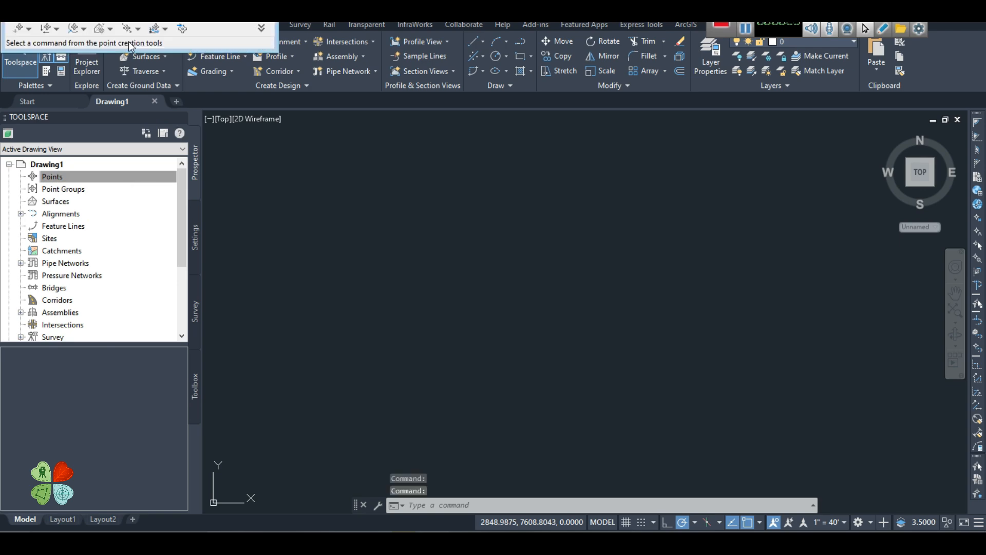
click(182, 28)
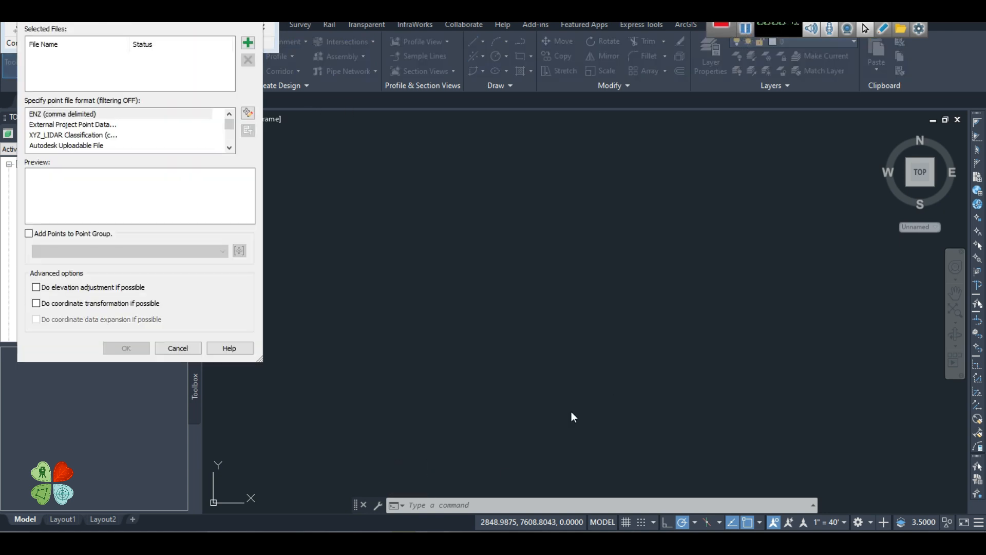
Step: Check the column order of the exported CSV in Excel and look through the import's point file formats for a match
click(485, 544)
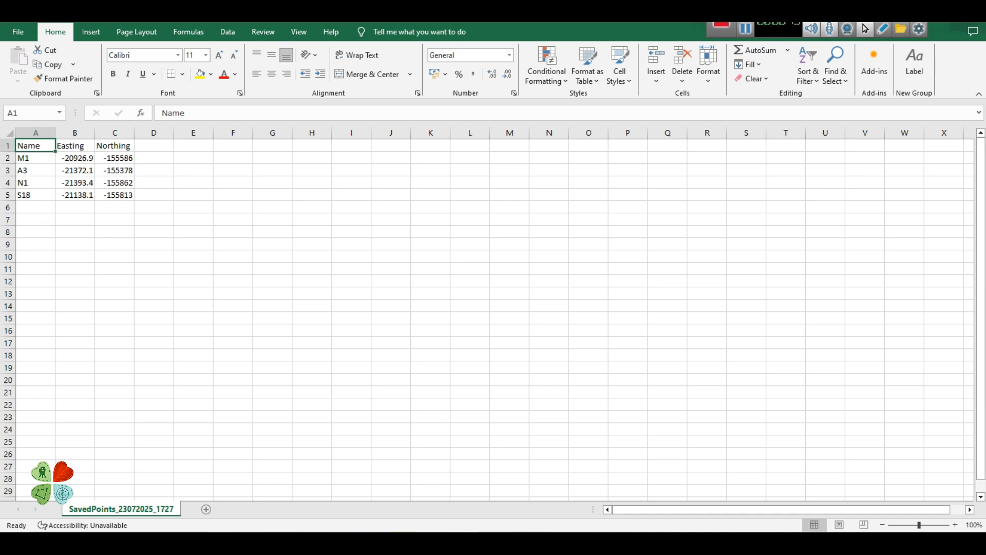
click(468, 543)
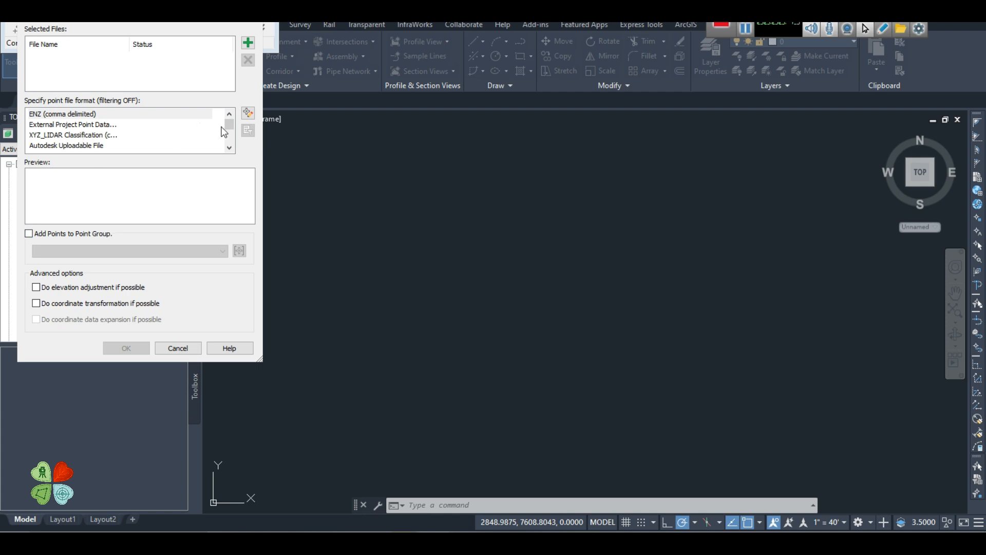
scroll(228, 131, down, 1)
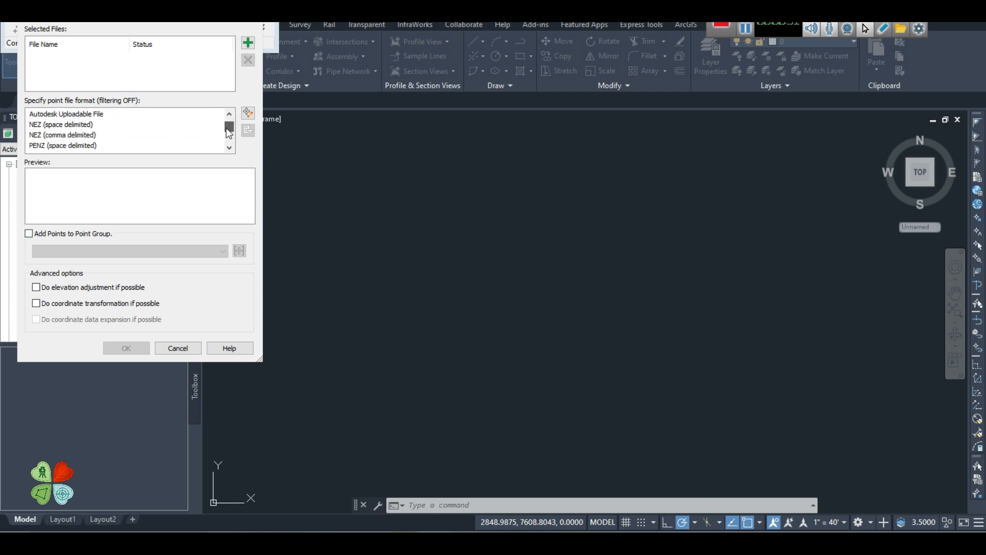
scroll(229, 133, down, 1)
scroll(229, 135, down, 1)
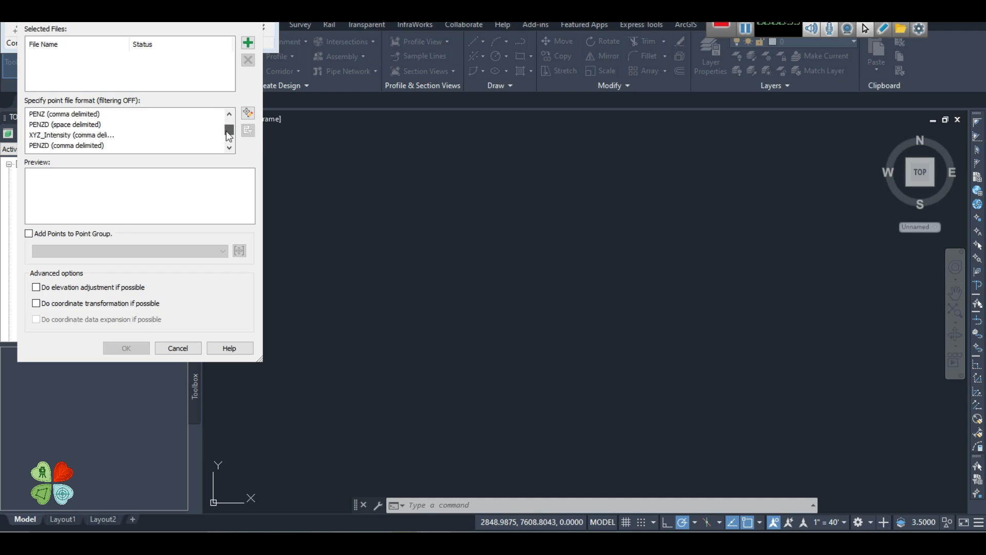
click(61, 137)
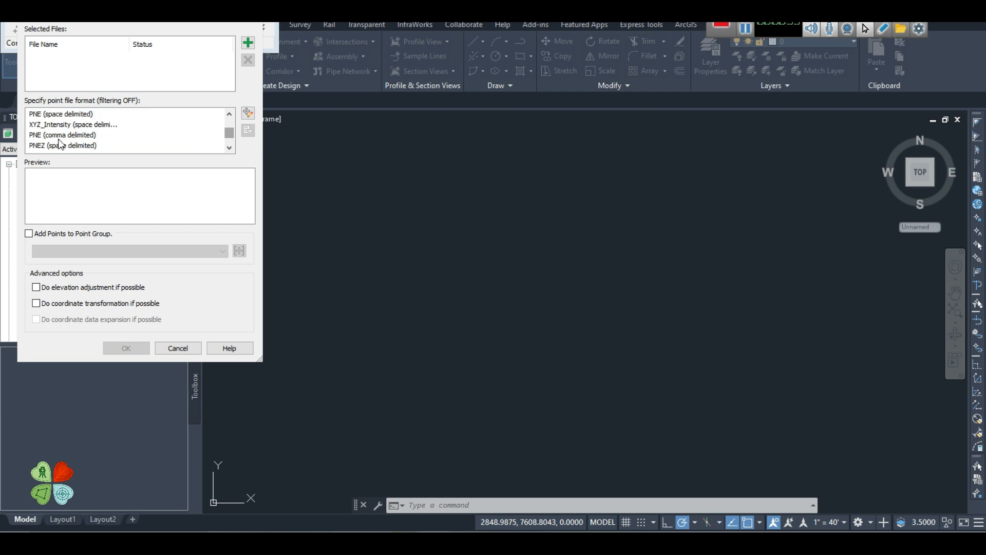
scroll(57, 139, down, 2)
scroll(59, 144, down, 1)
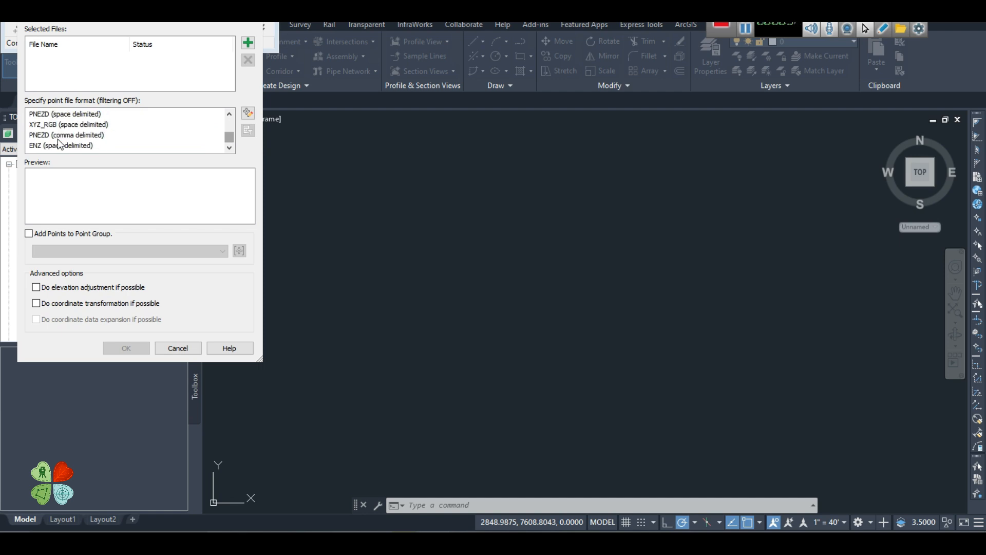
scroll(58, 139, up, 3)
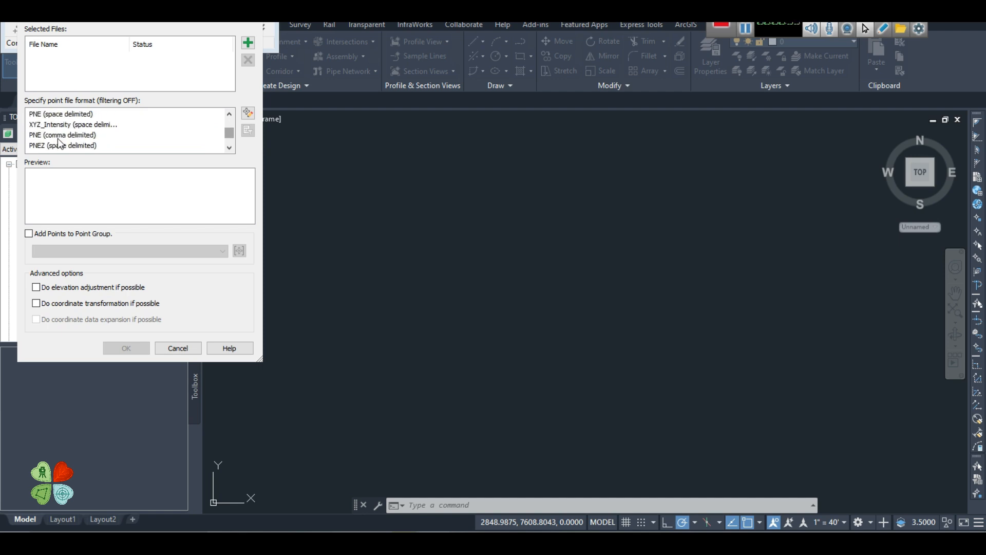
scroll(57, 138, down, 1)
scroll(58, 138, up, 1)
scroll(46, 142, down, 1)
scroll(45, 143, up, 1)
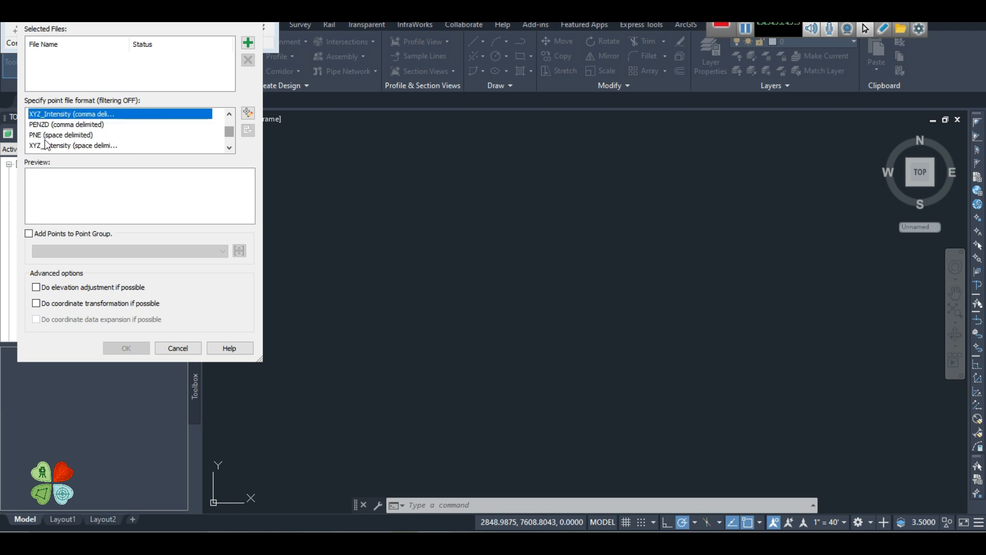
scroll(45, 144, down, 4)
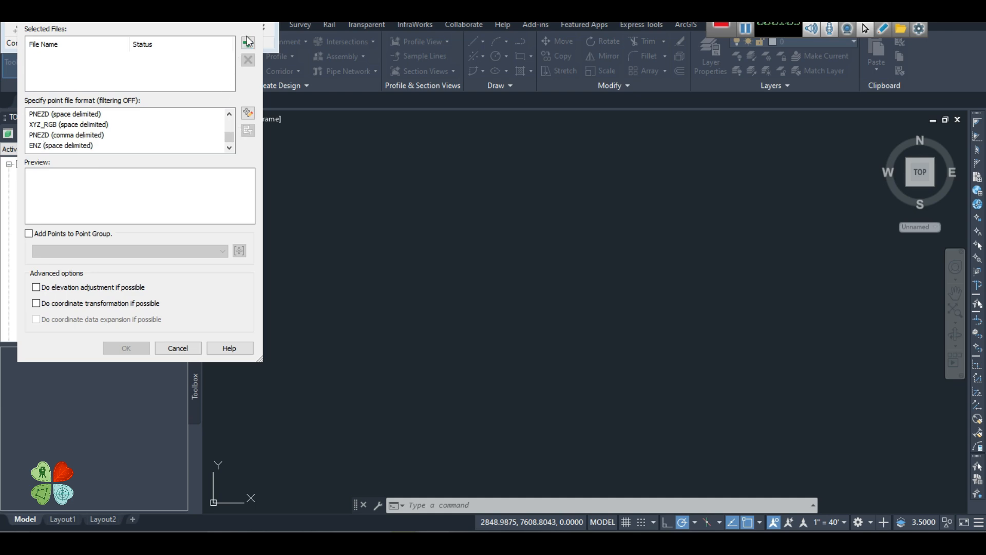
Step: Start a new point file format of the User Point File type
click(248, 114)
click(247, 109)
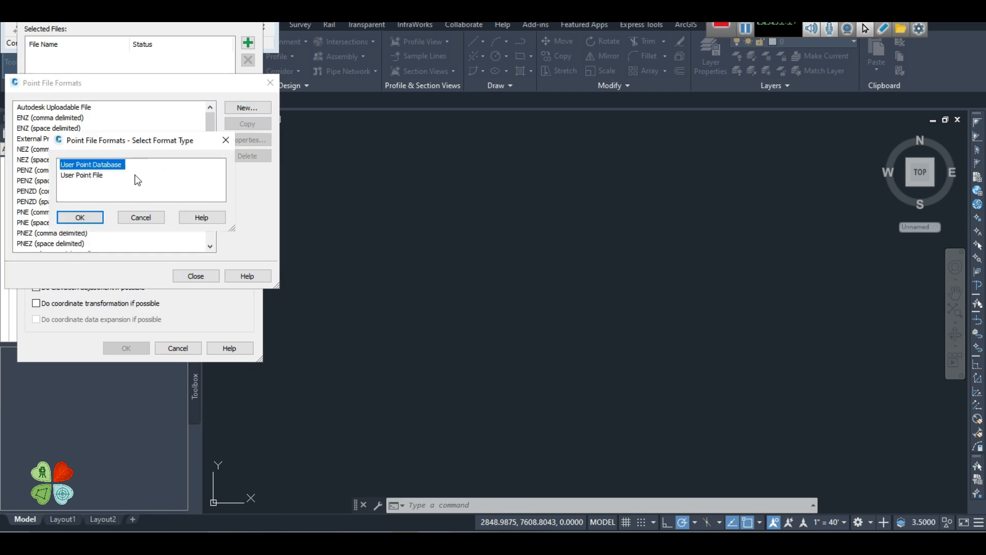
click(88, 176)
click(82, 219)
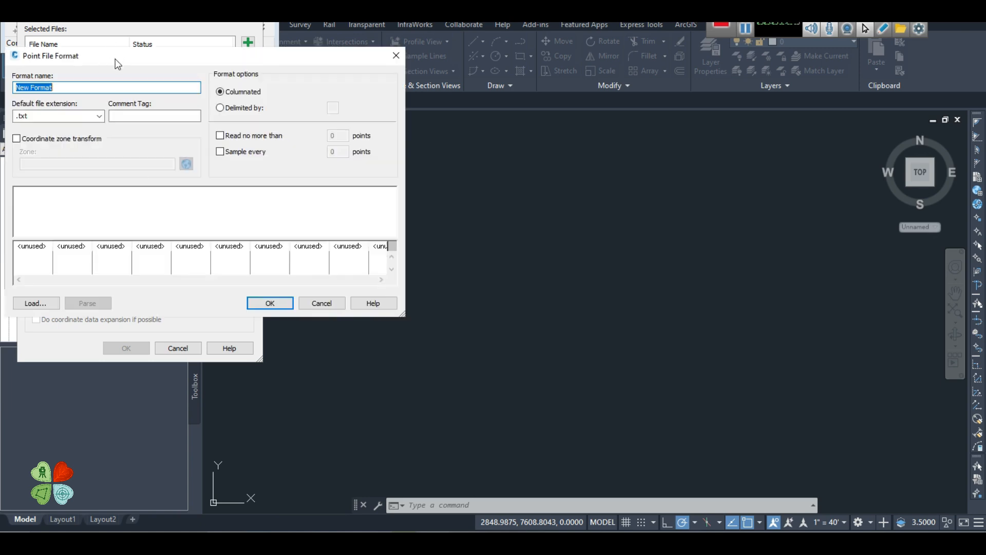
Step: Name the format NEN, set its default file extension to .csv and make it comma delimited
drag(115, 59, 357, 81)
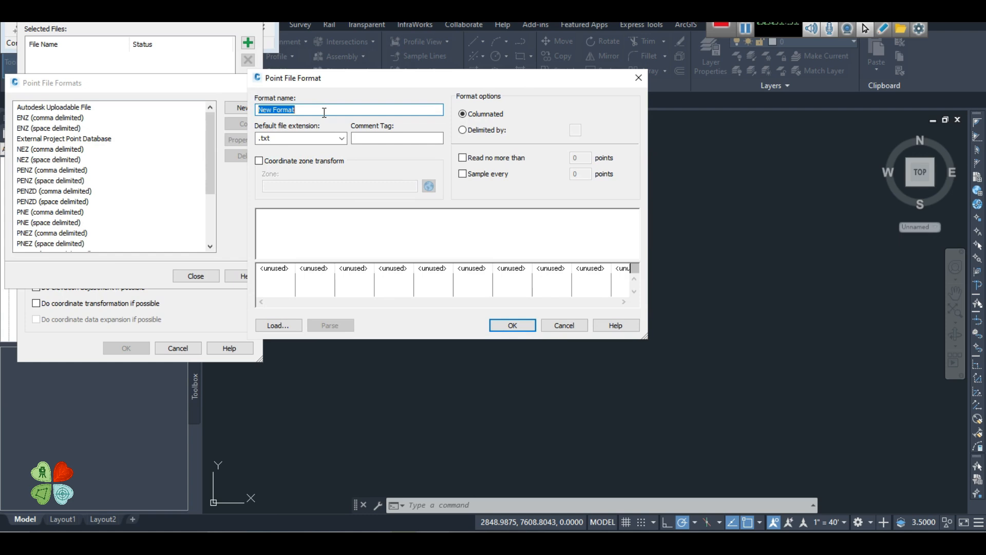
text(NEN)
click(341, 139)
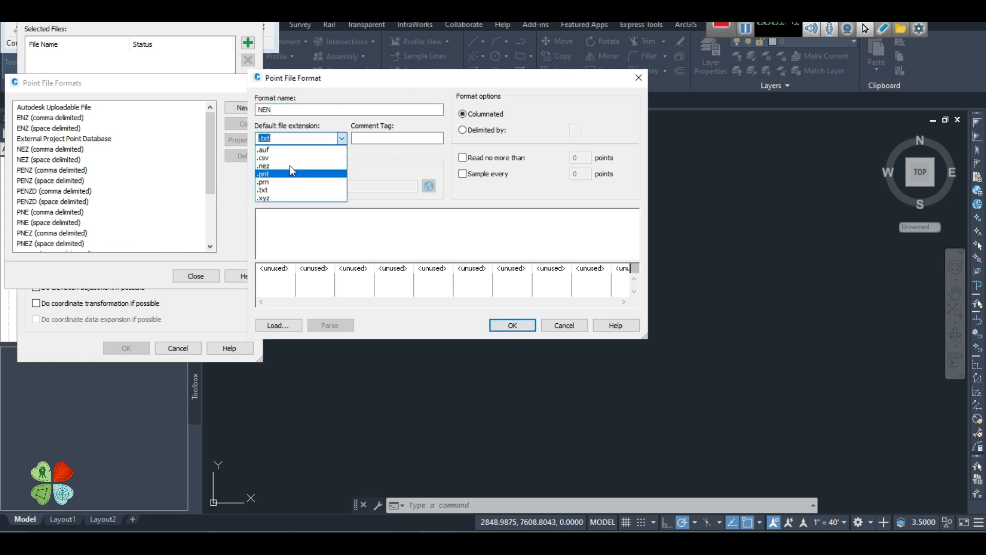
click(288, 158)
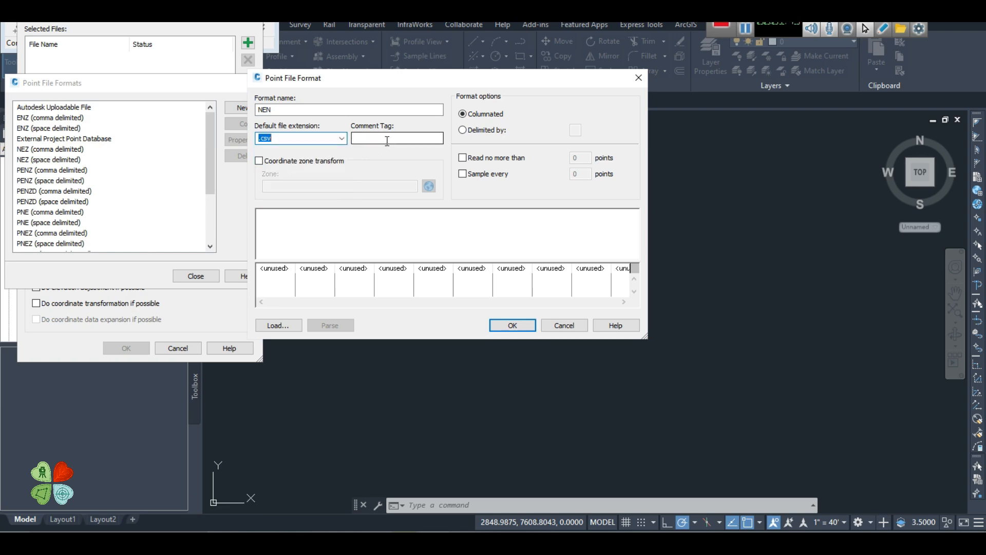
click(388, 140)
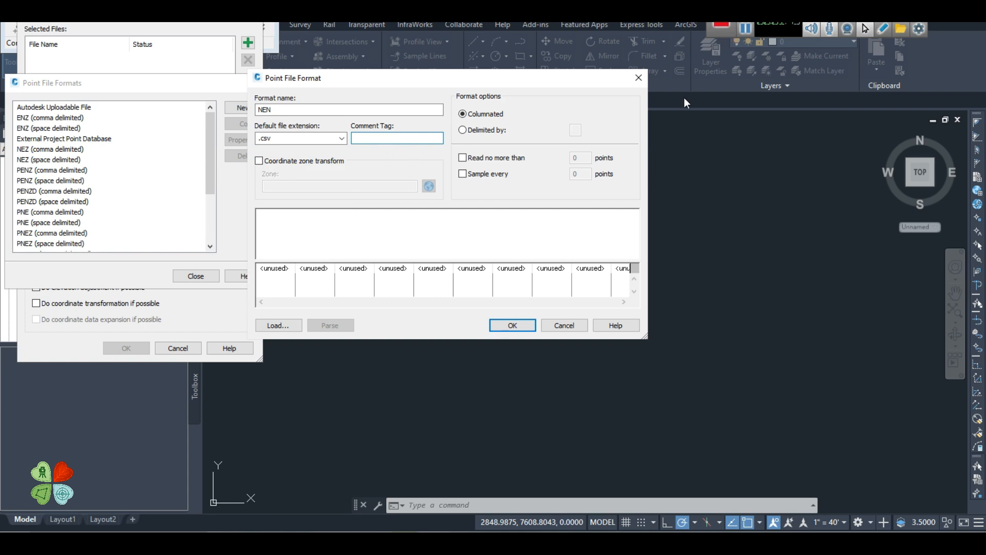
click(741, 29)
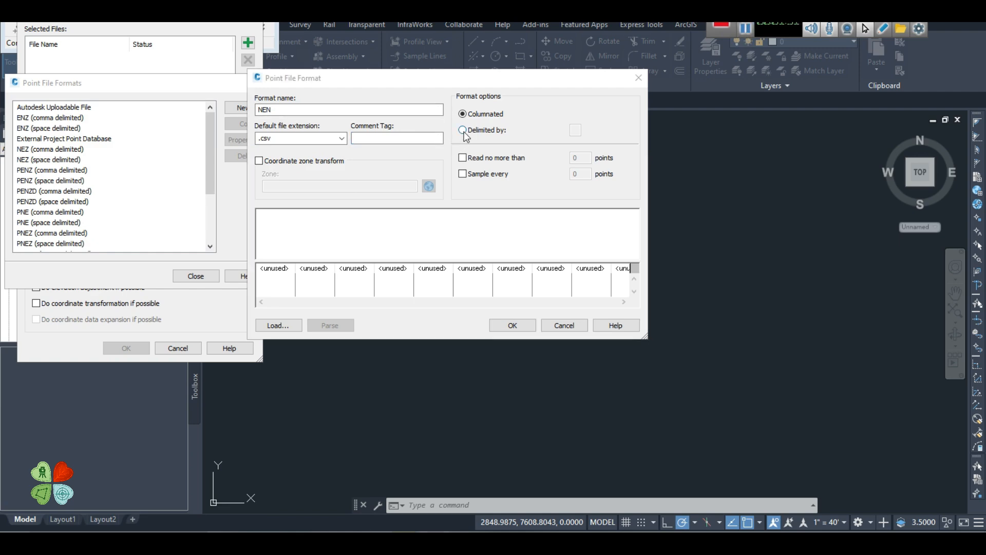
click(463, 130)
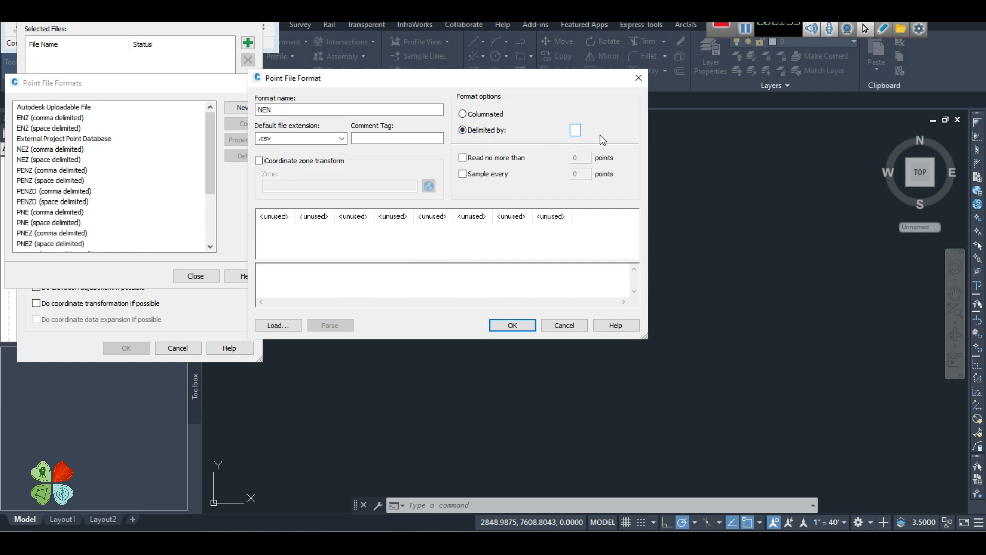
text(,)
Step: Assign the format's first column to Name, with Name as its invalid indicator
click(277, 219)
click(265, 171)
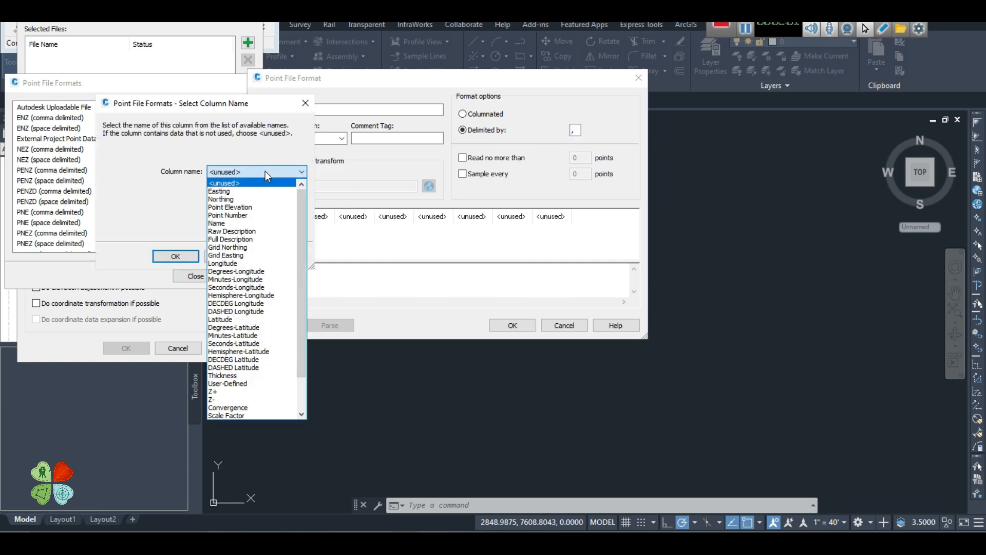
click(239, 223)
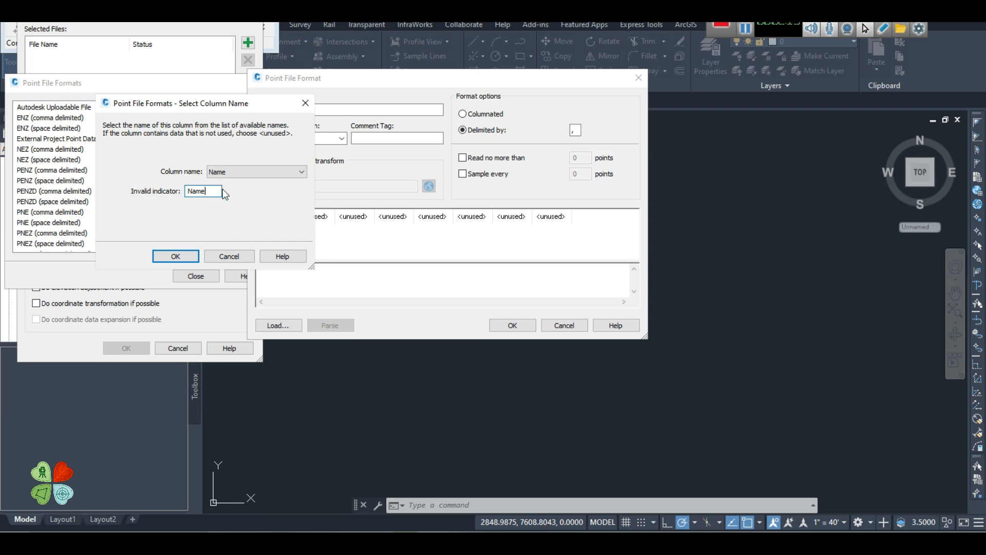
click(176, 256)
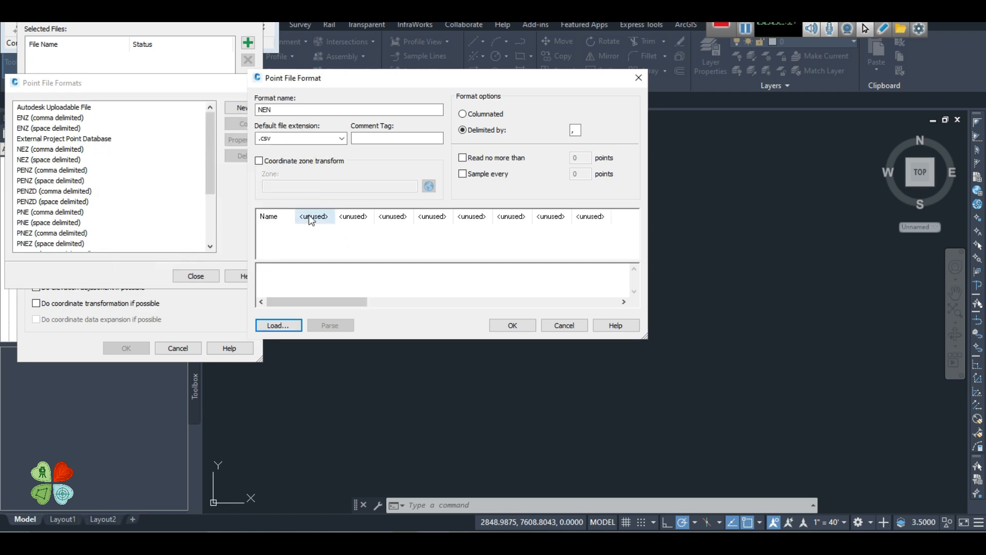
Step: Assign the format's second column to Easting, with Easting as its invalid indicator
click(313, 217)
click(250, 171)
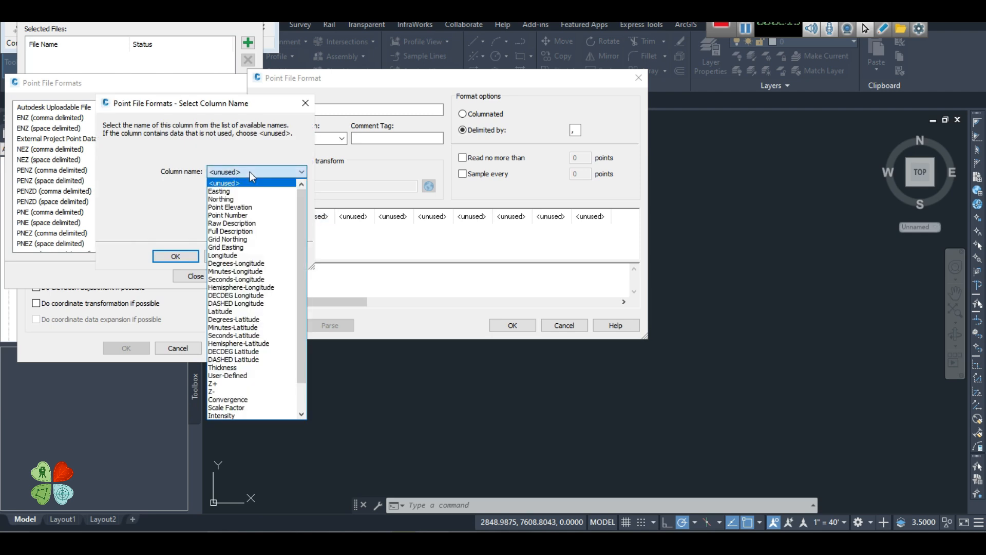
click(249, 191)
click(193, 192)
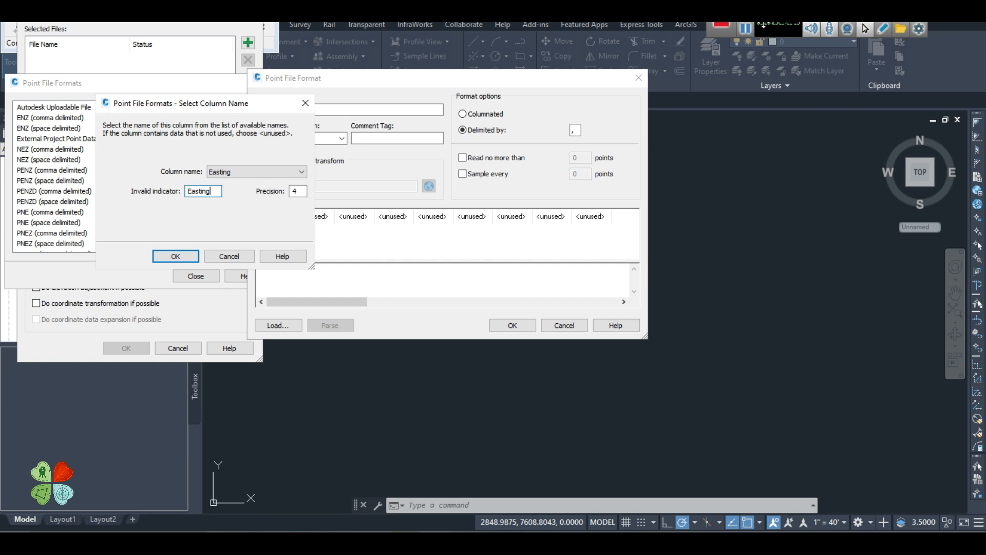
click(746, 30)
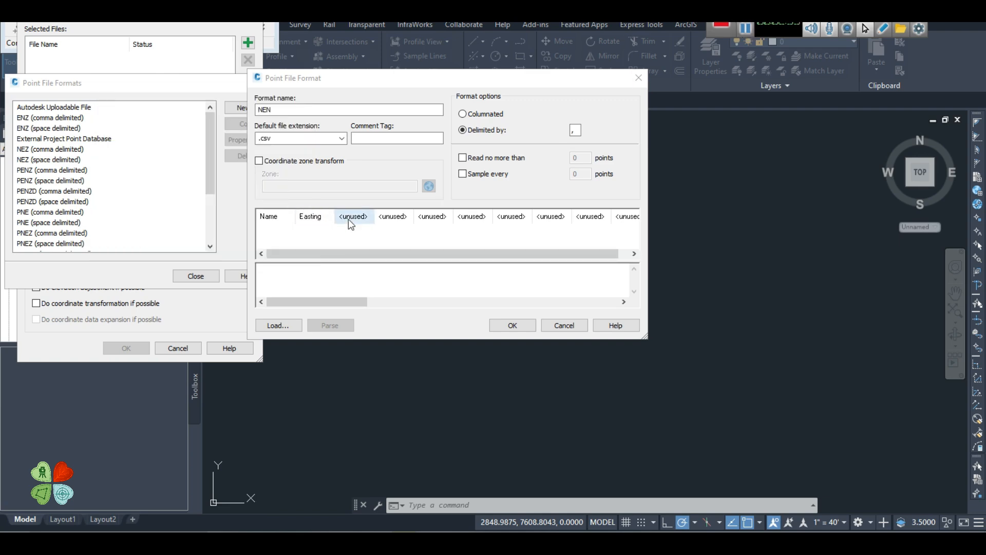
Step: Assign the format's third column to Northing and fill in its invalid indicator
click(349, 220)
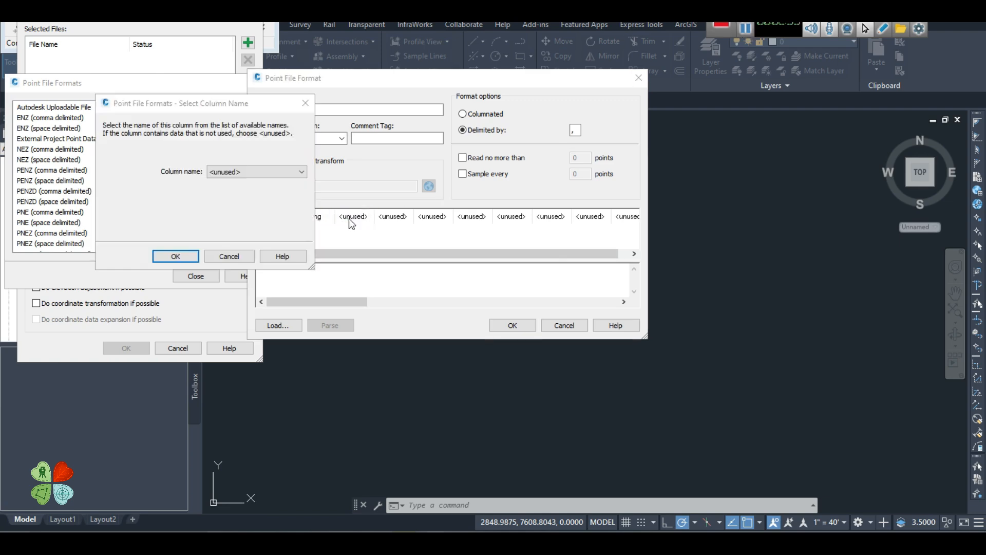
click(245, 172)
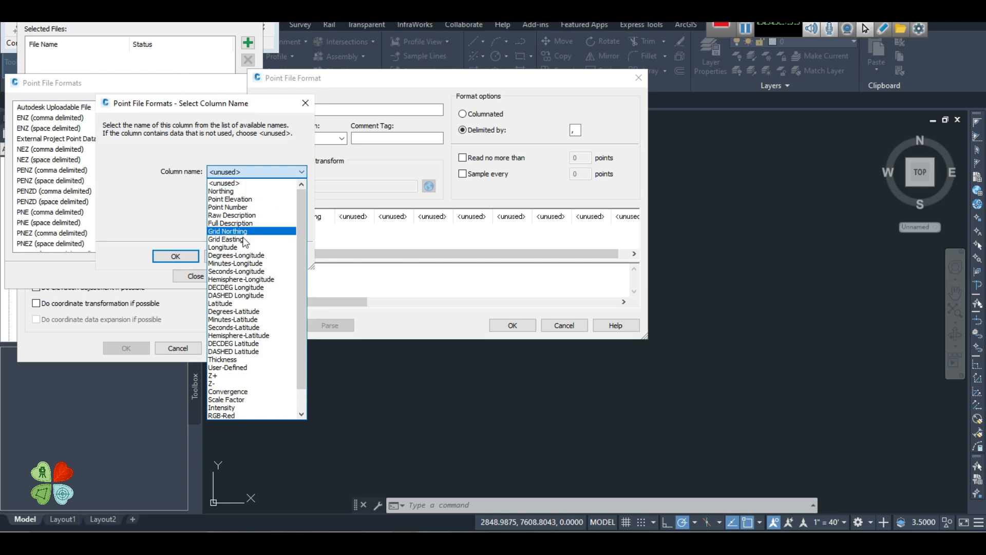
click(232, 190)
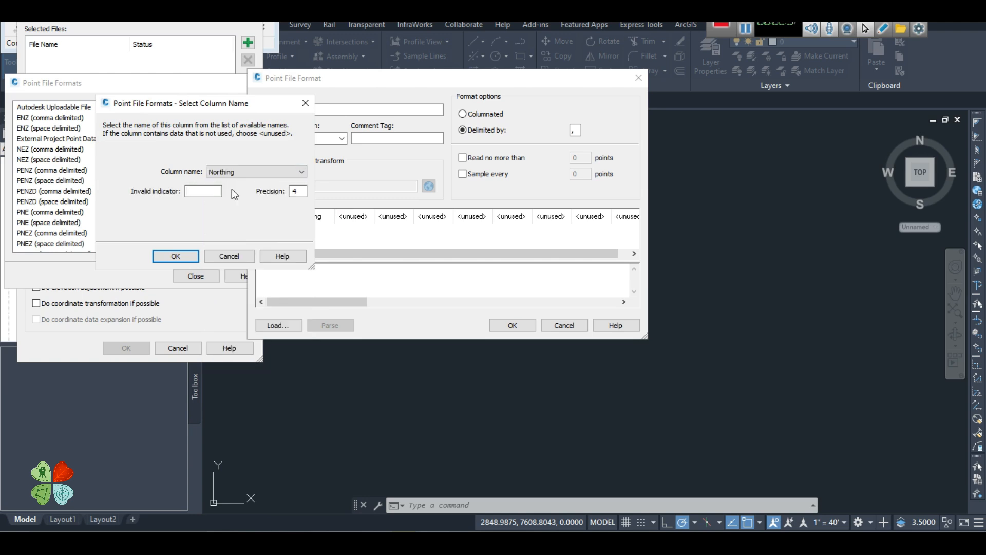
click(204, 189)
click(176, 256)
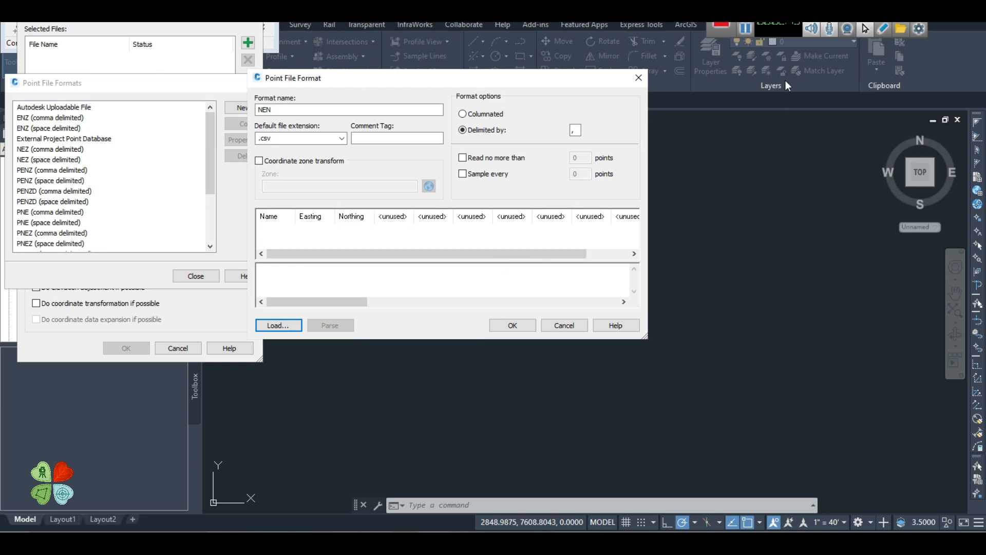
Step: Save the NEN point file format and return to the point import settings
click(505, 326)
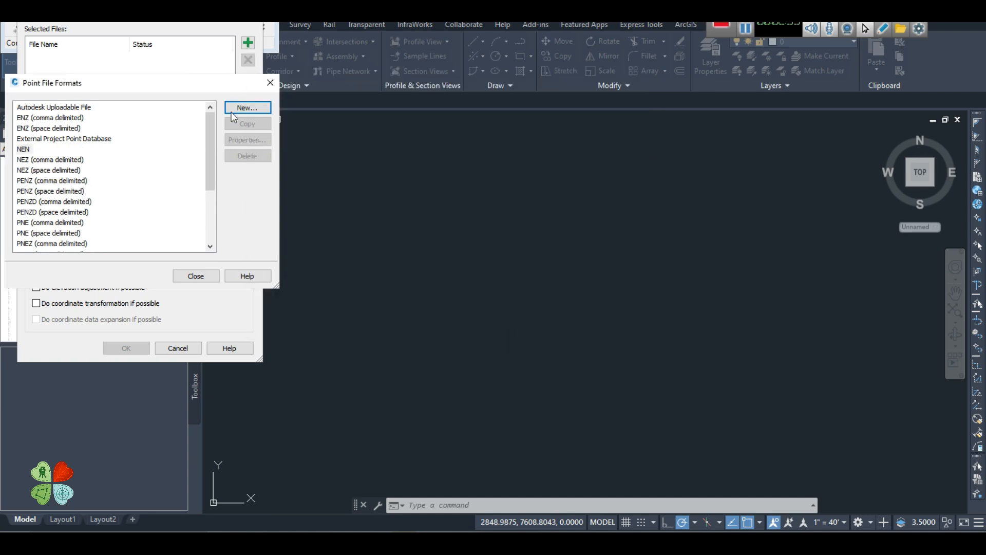
click(23, 152)
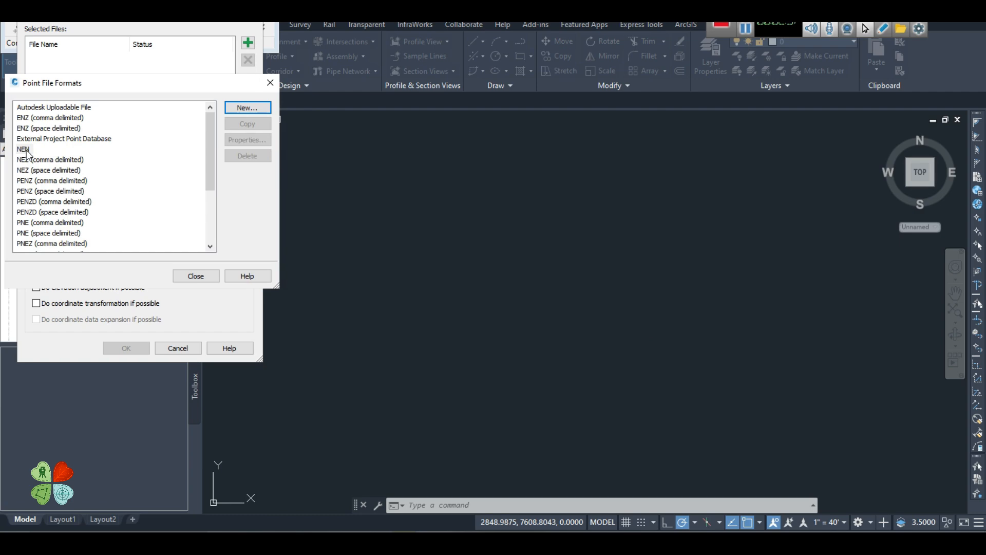
click(208, 276)
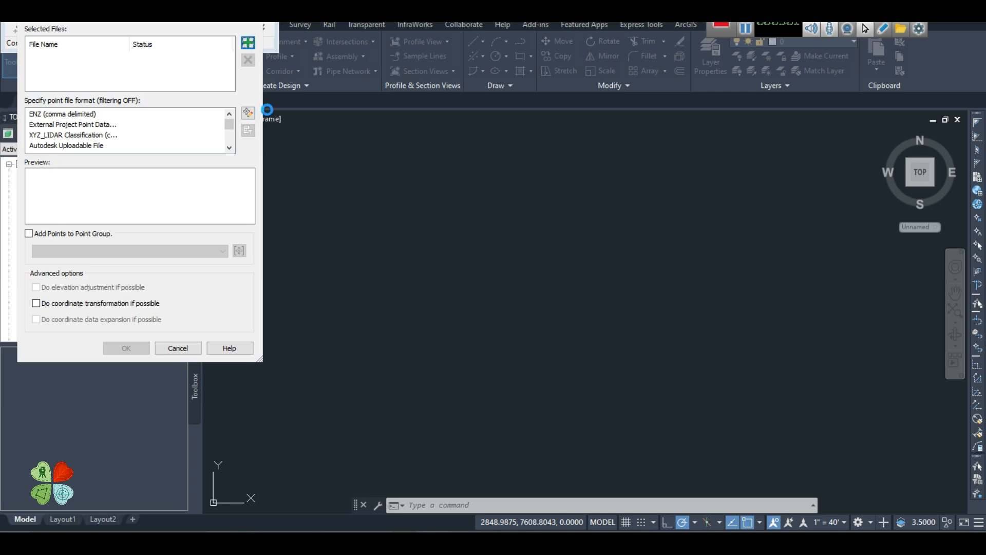
Step: Try to import the points from SavedPoints_23072025_1727.csv using the NEN point file format
click(249, 112)
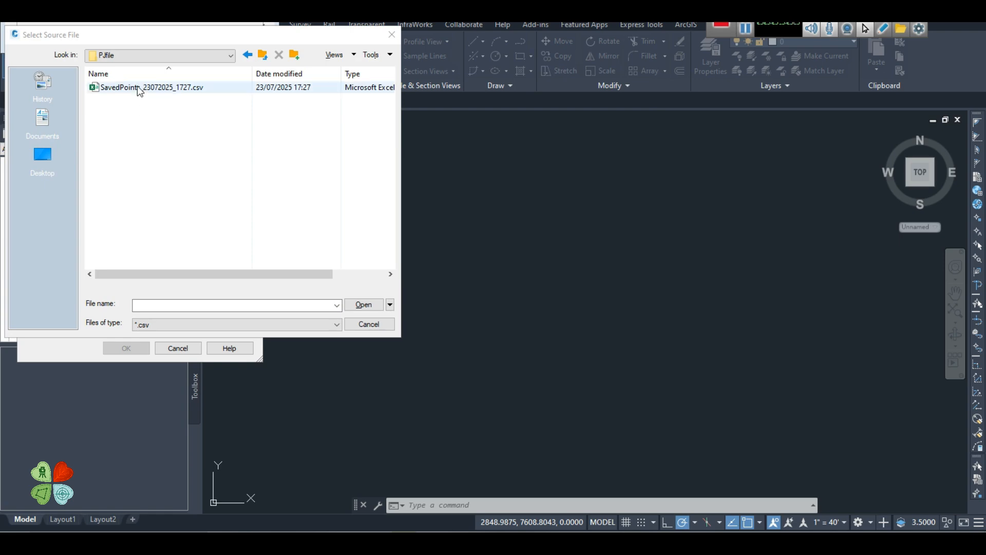
click(136, 87)
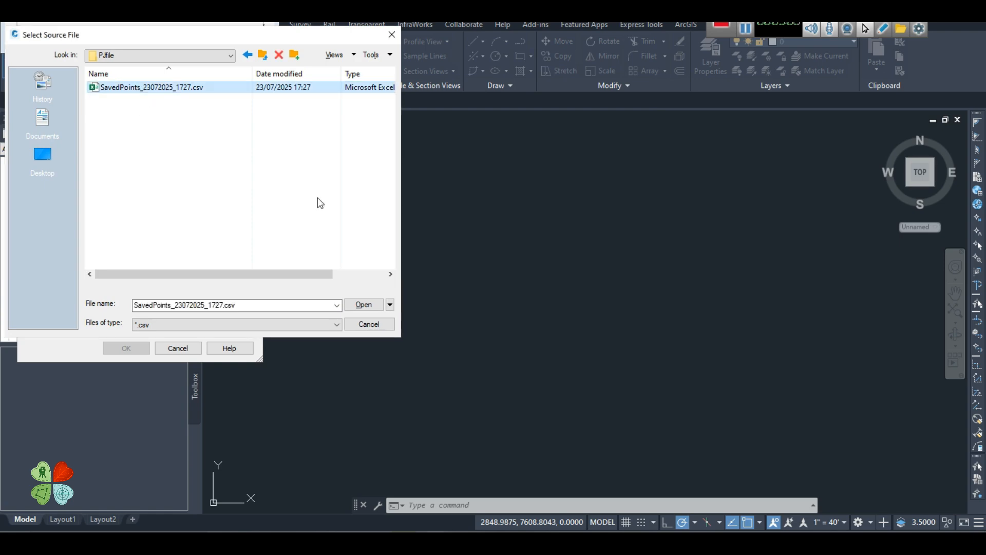
click(363, 305)
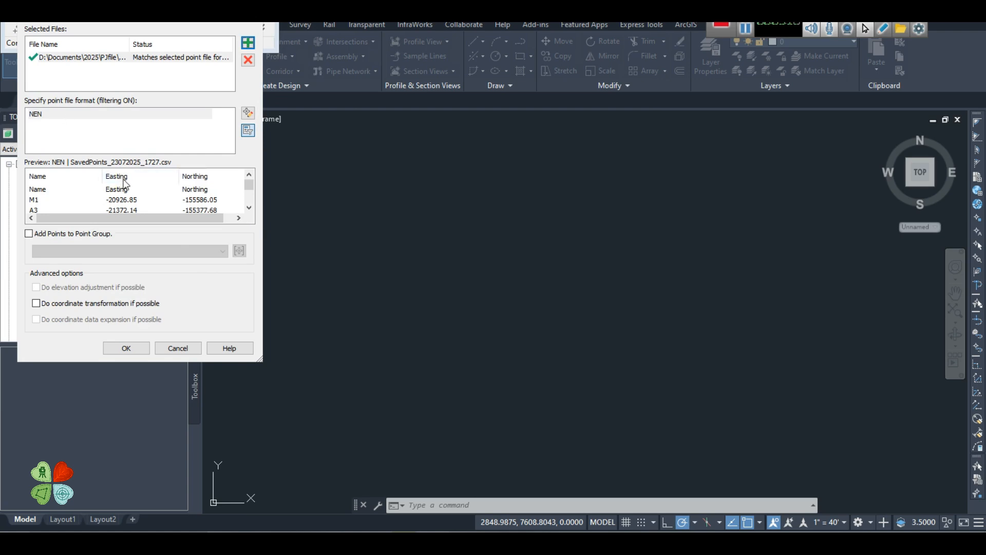
click(128, 349)
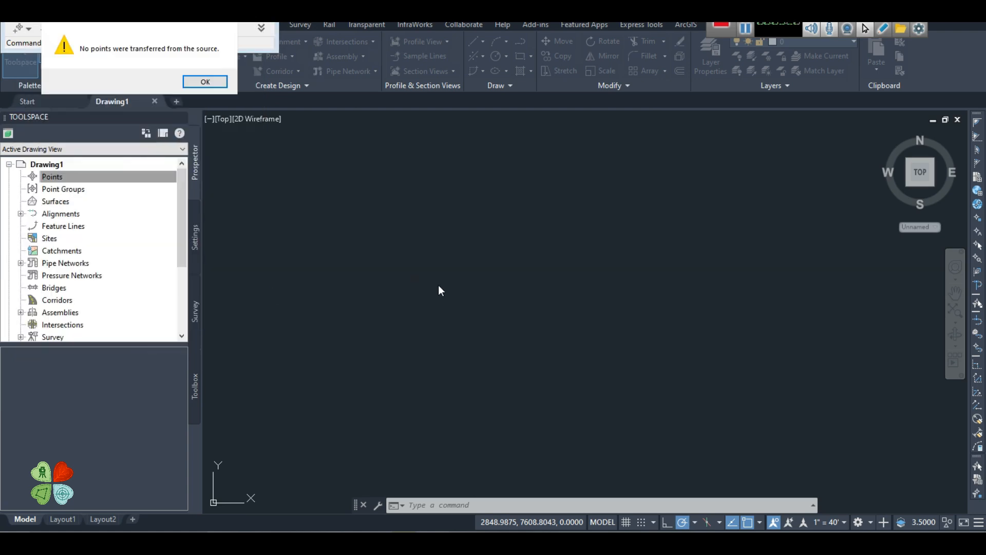
click(201, 87)
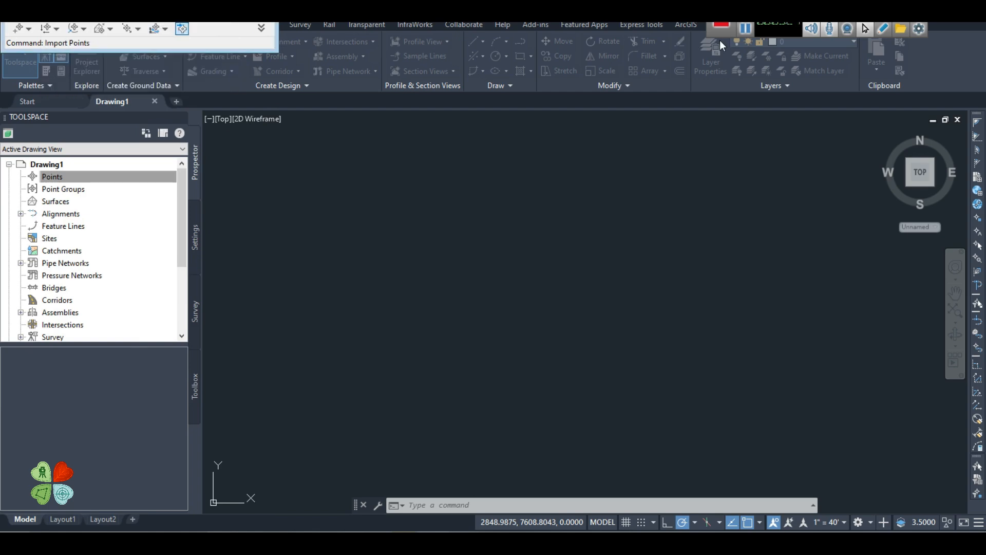
Step: Switch to Excel and delete the Name, Easting, Northing header row from SavedPoints_23072025_1727.csv
click(743, 31)
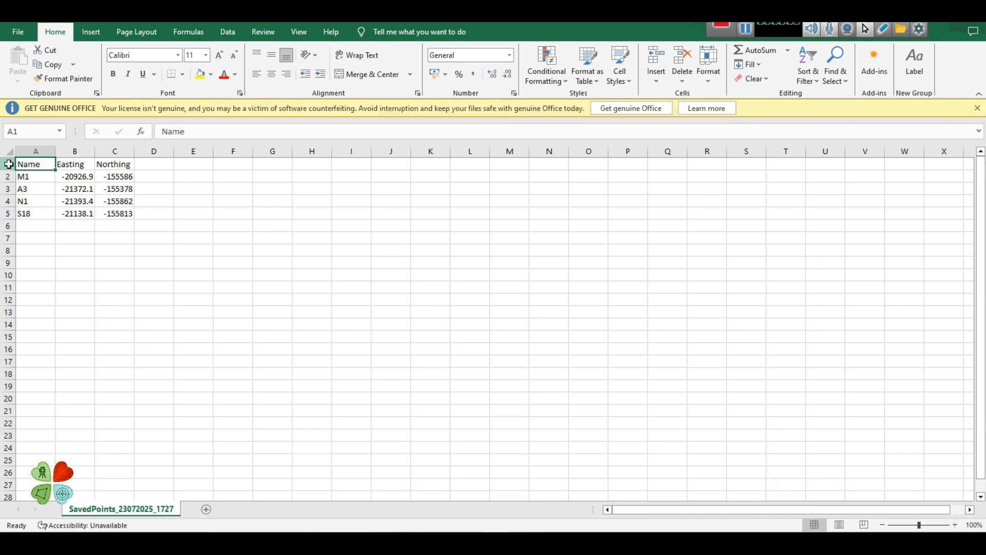
click(6, 164)
key(Delete)
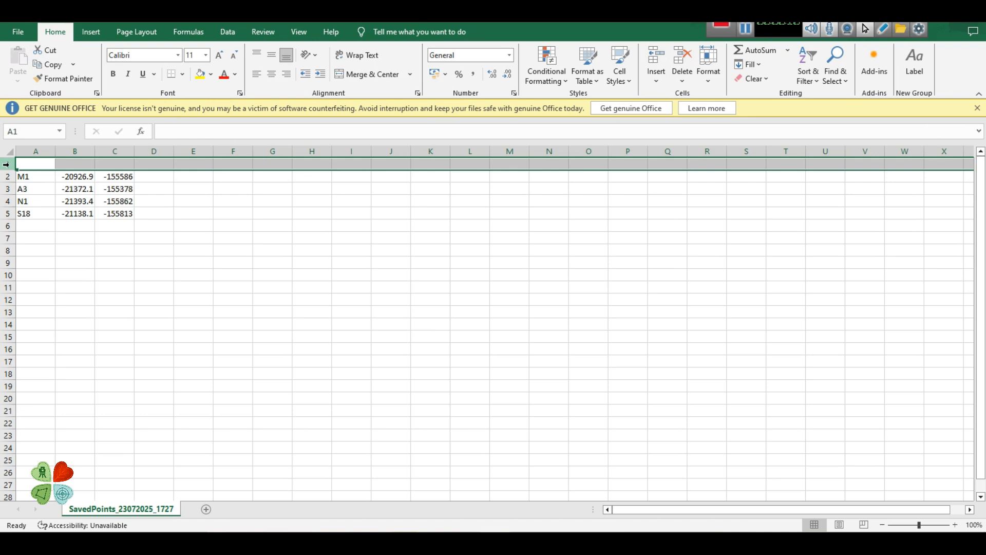
right_click(8, 165)
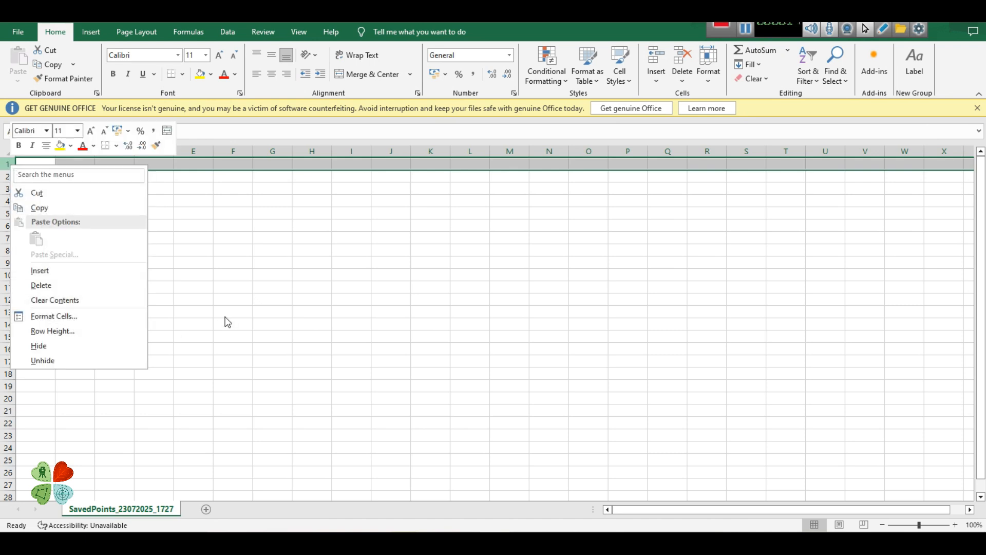
key(Escape)
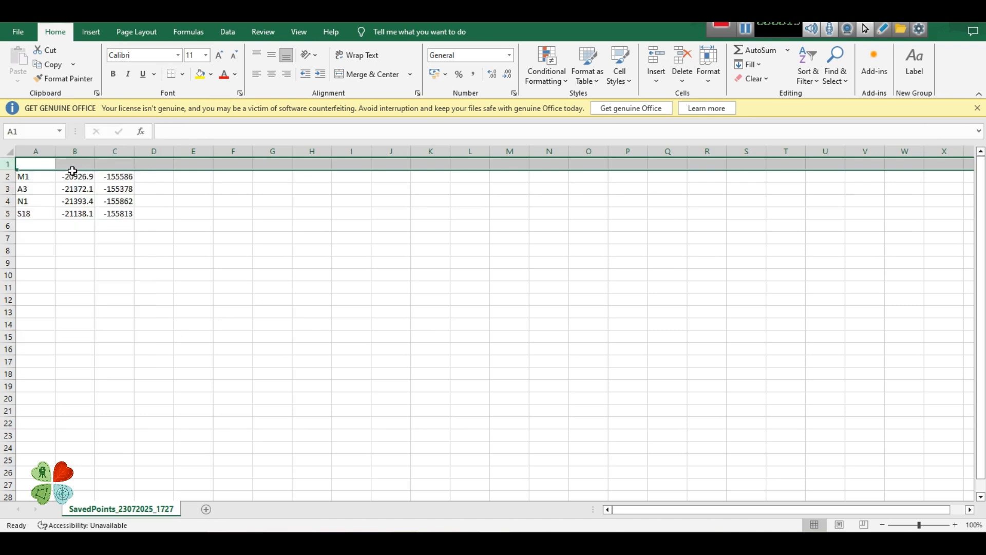
right_click(9, 165)
click(48, 286)
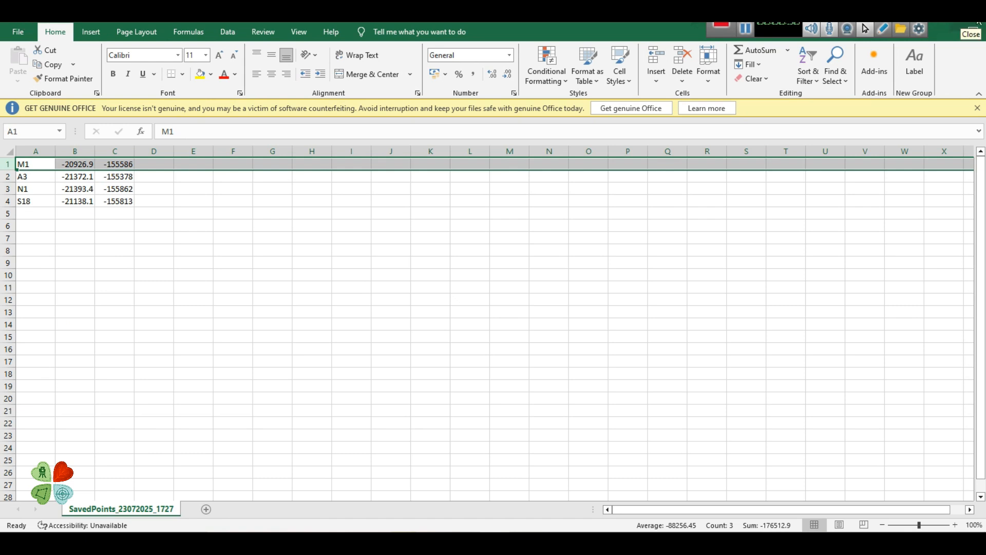
click(745, 28)
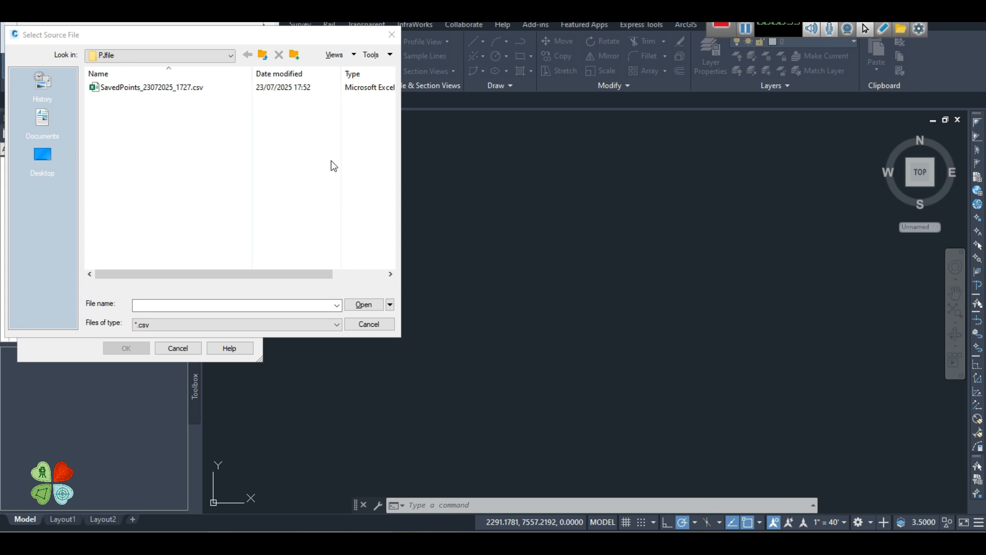
Step: Import the points from the edited SavedPoints_23072025_1727.csv into the Civil 3D drawing with the NEN format
click(187, 90)
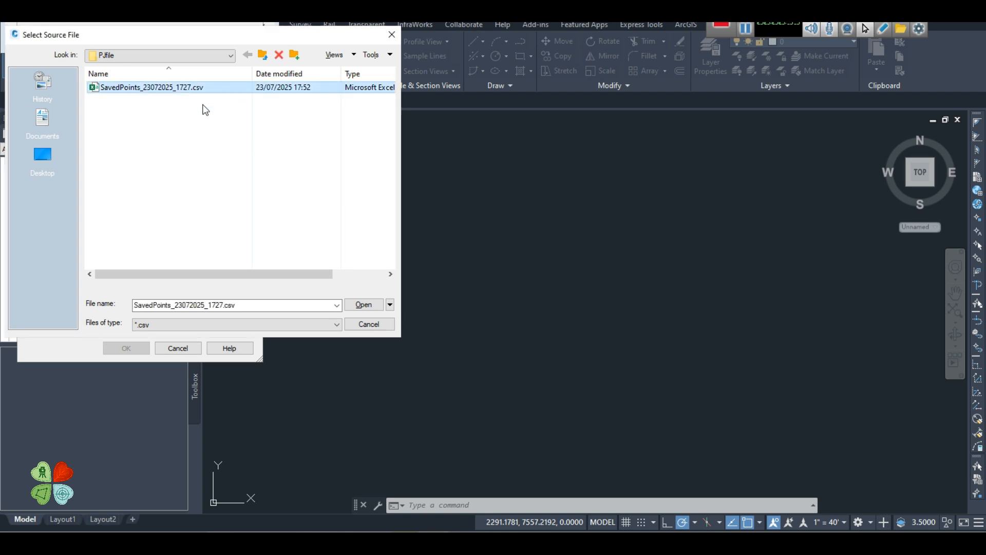
click(363, 306)
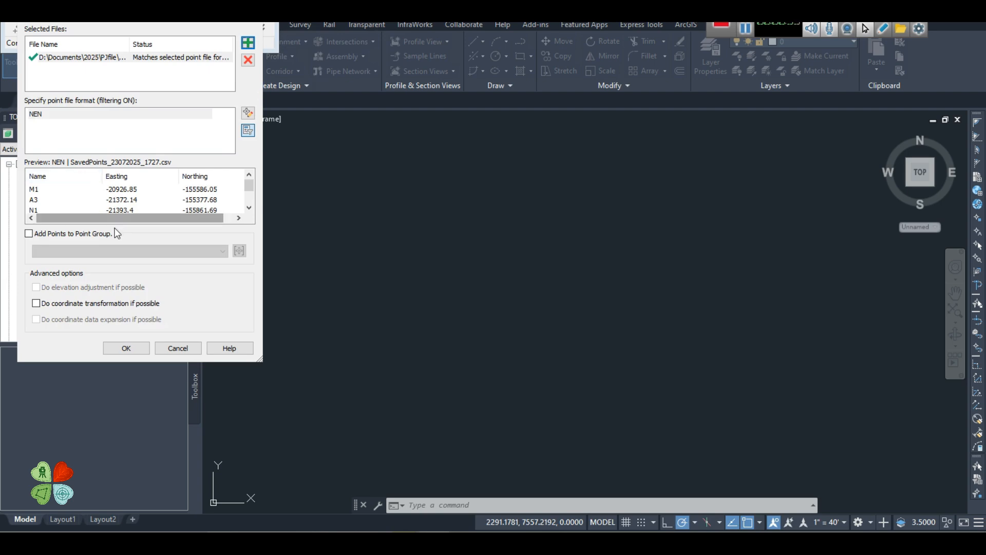
click(128, 347)
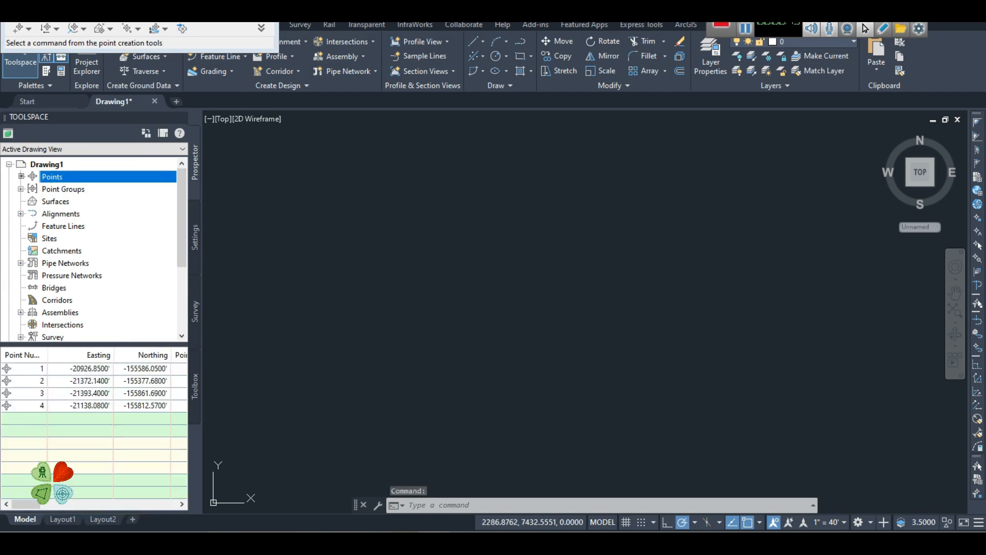
Step: Select all four imported points in the point list and zoom the drawing to them
click(80, 369)
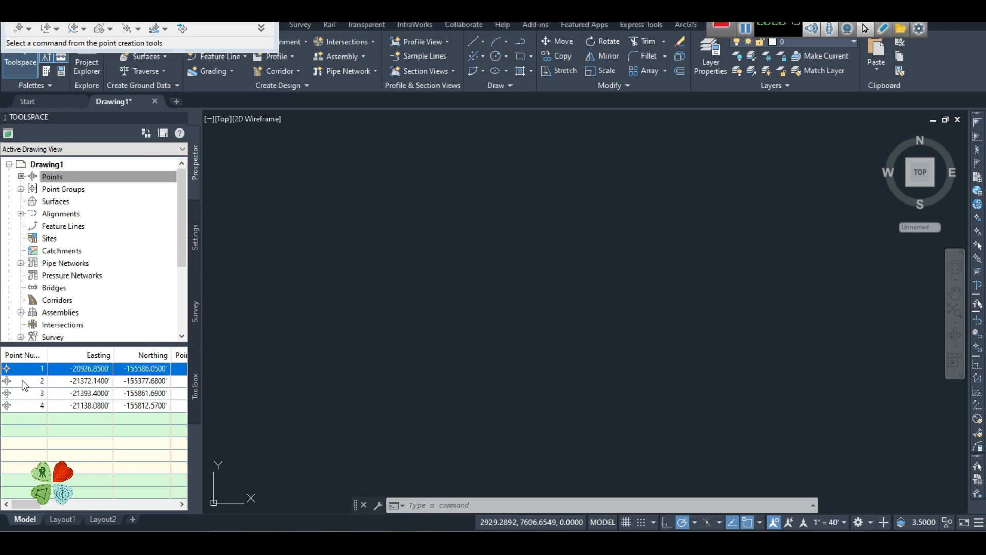
shift+click(23, 382)
shift+click(22, 393)
shift+click(21, 404)
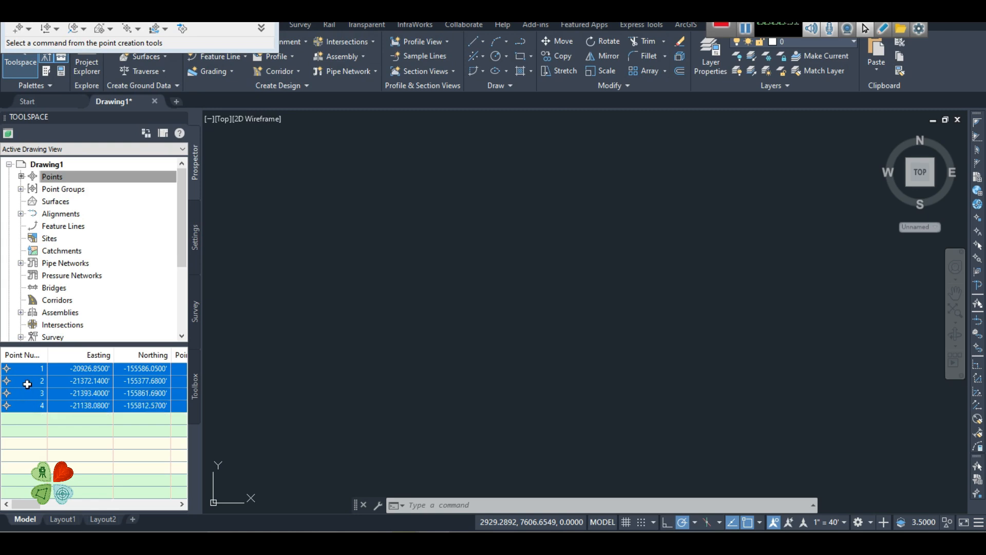
right_click(29, 383)
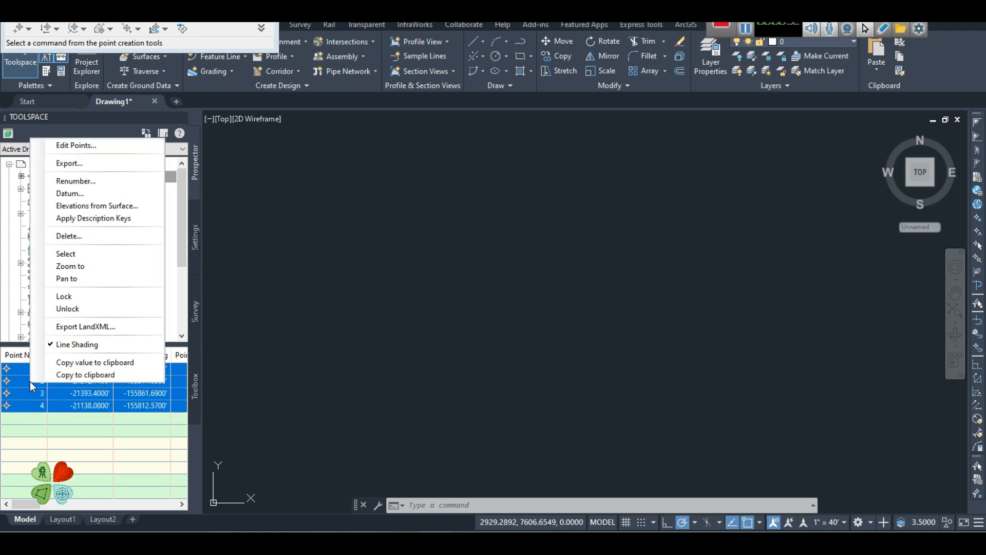
click(70, 267)
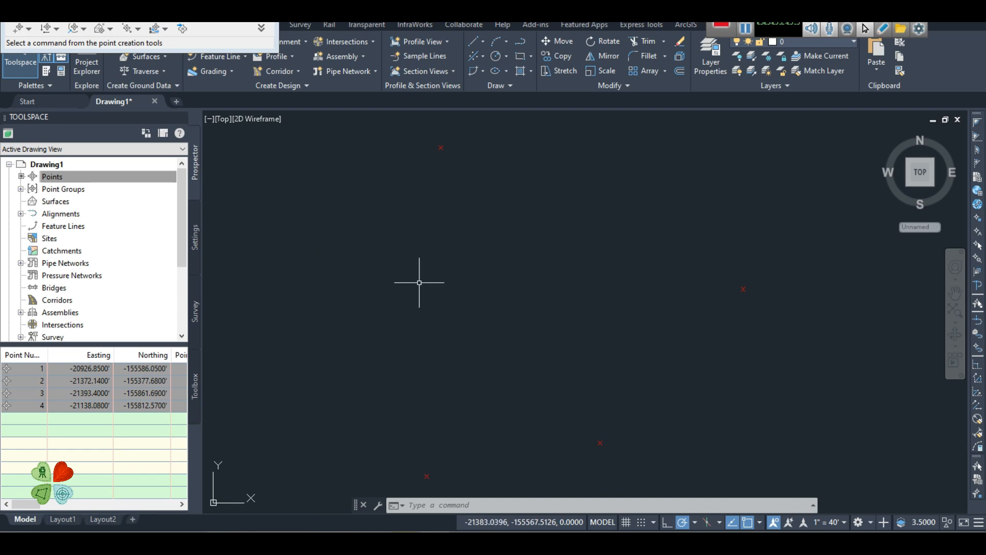
middle_drag(394, 337, 478, 276)
scroll(477, 308, down, 2)
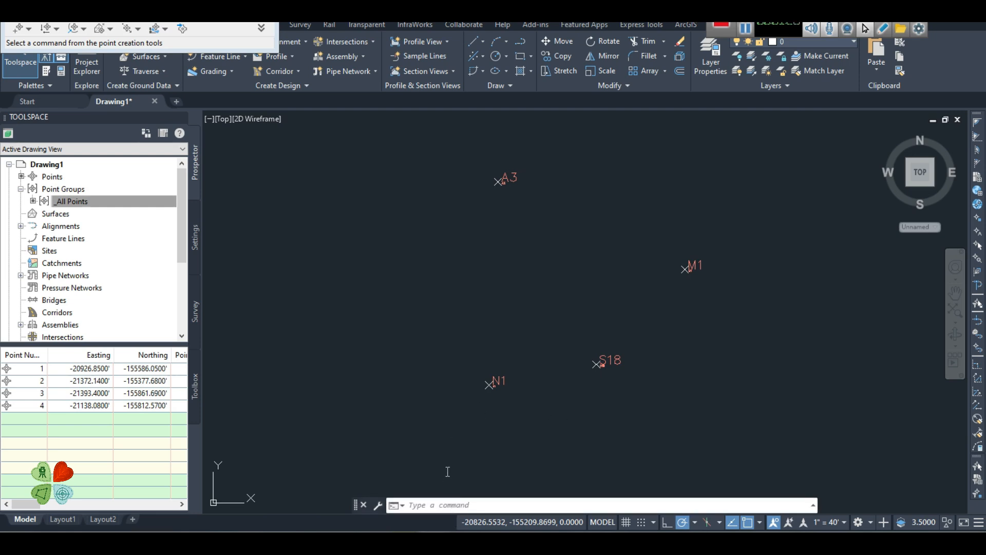
Step: Draw a parcel boundary line from point S18 to point N1
text(L)
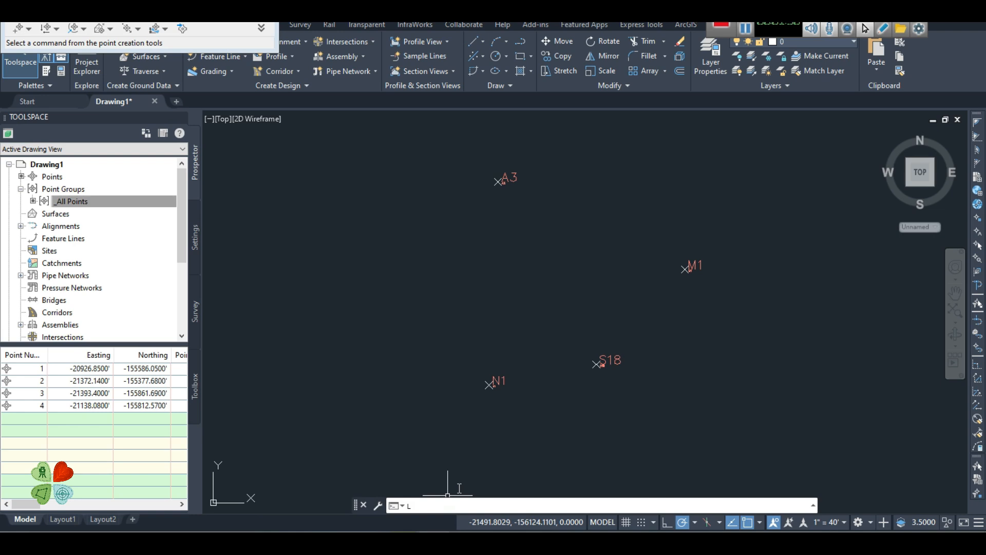
key(Return)
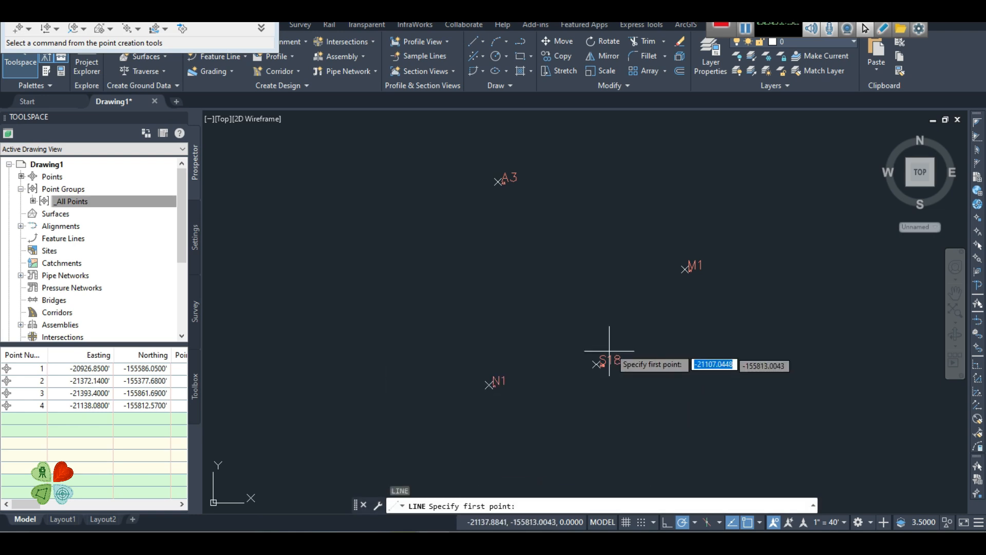
scroll(719, 331, up, 5)
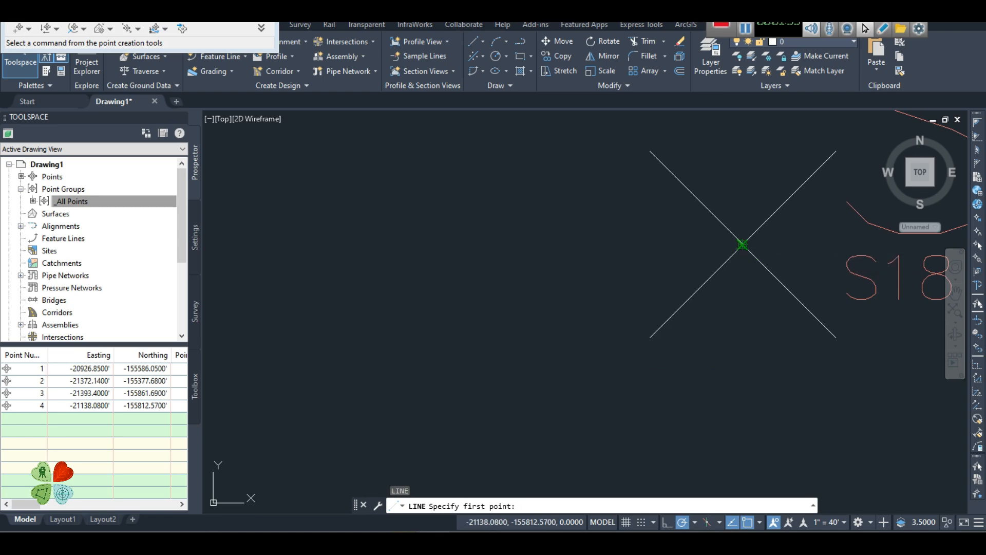
click(742, 244)
scroll(583, 318, down, 3)
scroll(452, 359, up, 5)
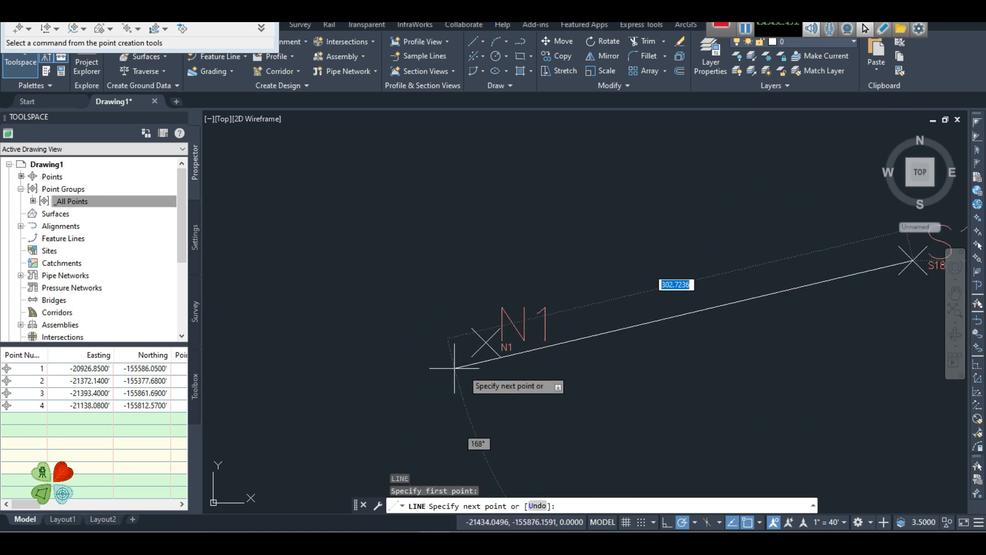
scroll(488, 351, up, 4)
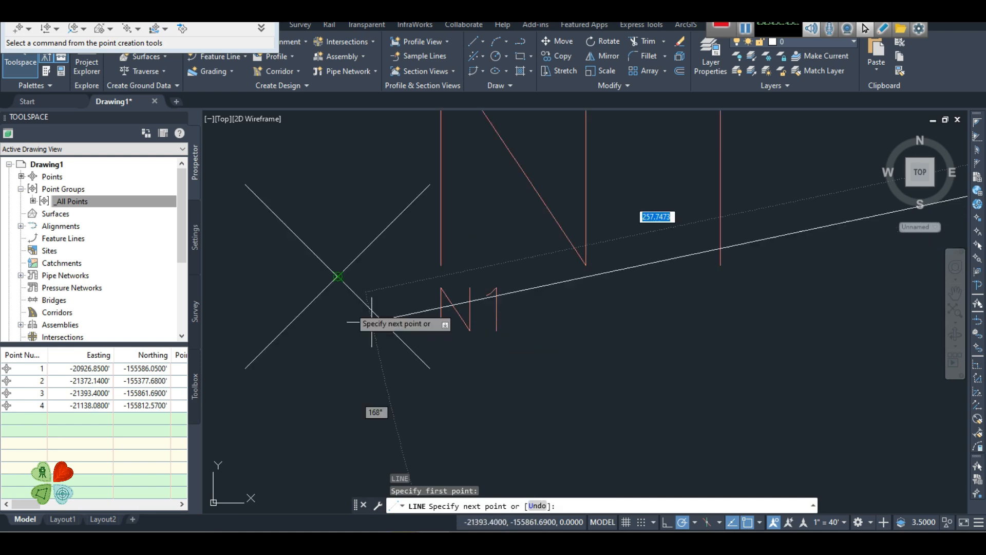
click(337, 277)
key(Return)
Step: Draw the next boundary line from point N1 to point A3
scroll(414, 313, up, 4)
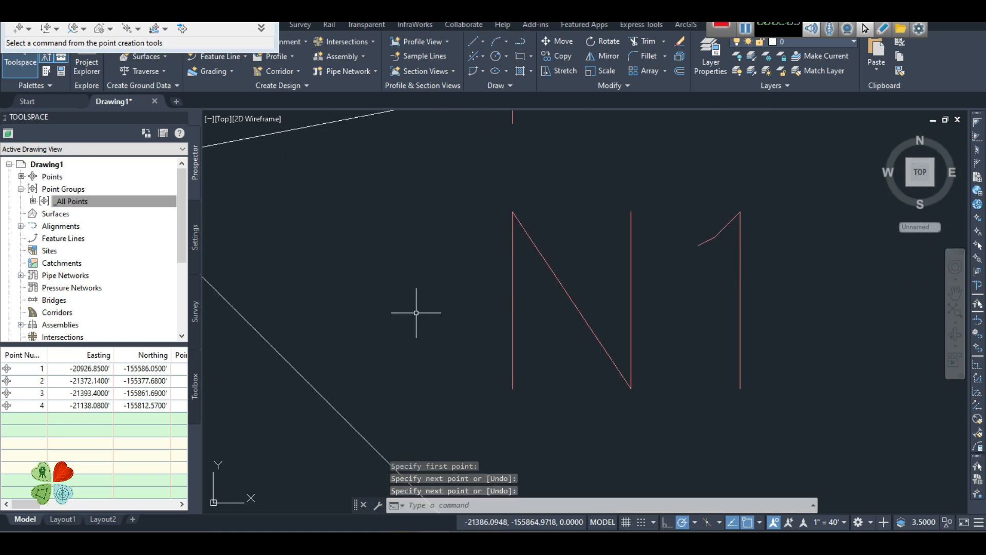
scroll(397, 314, down, 2)
scroll(350, 290, down, 2)
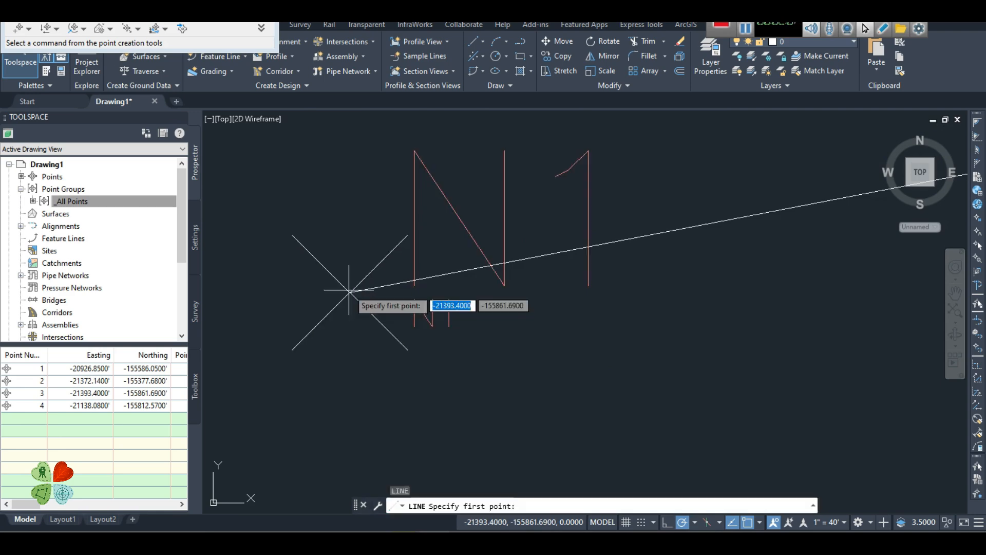
key(Return)
click(350, 292)
scroll(354, 283, down, 5)
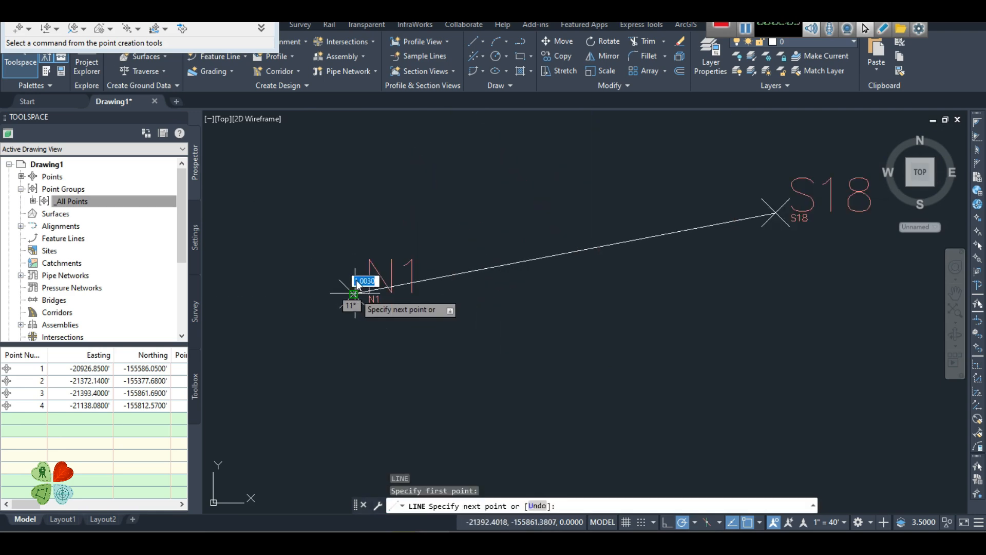
scroll(365, 154, up, 4)
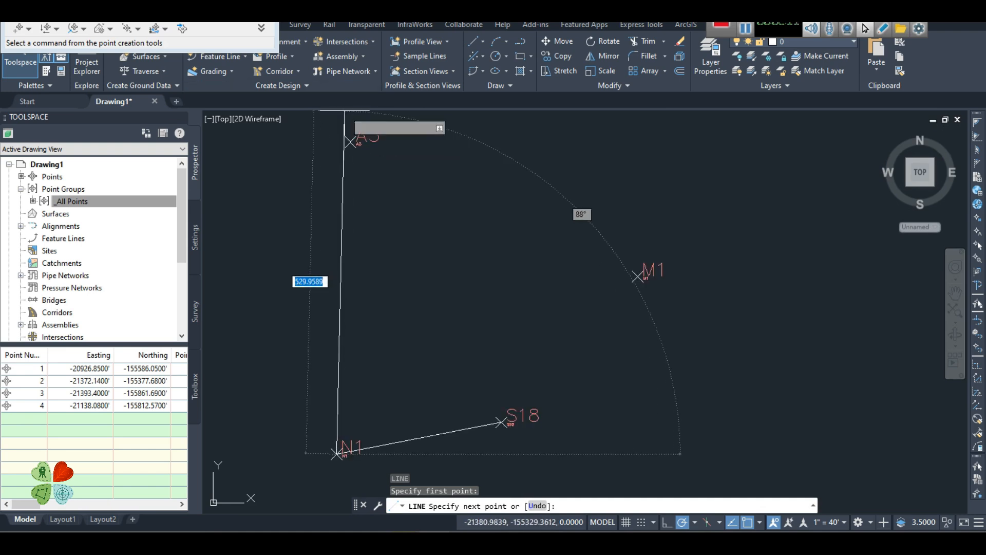
click(351, 140)
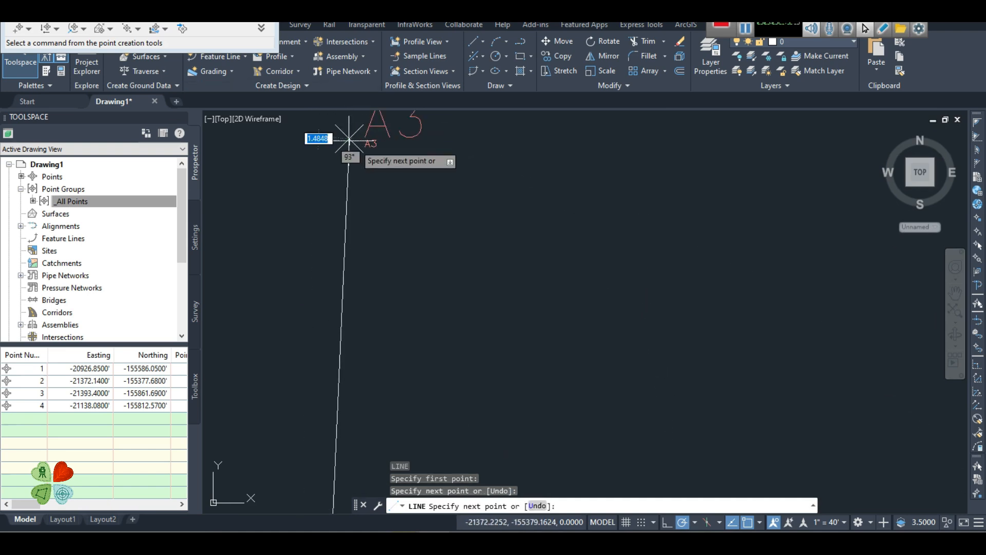
scroll(585, 290, down, 6)
key(Return)
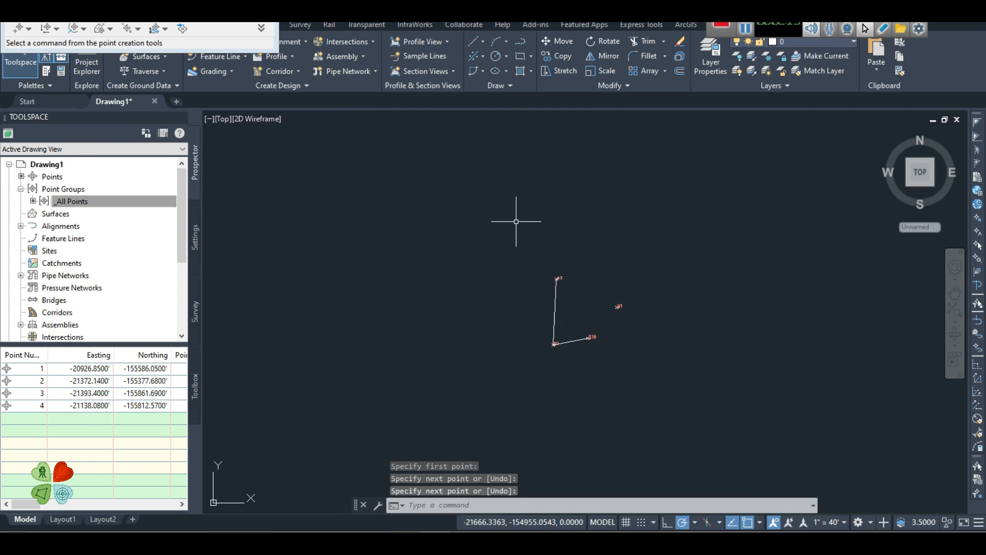
Step: Draw the boundary line from point A3 to point M1
scroll(560, 280, up, 6)
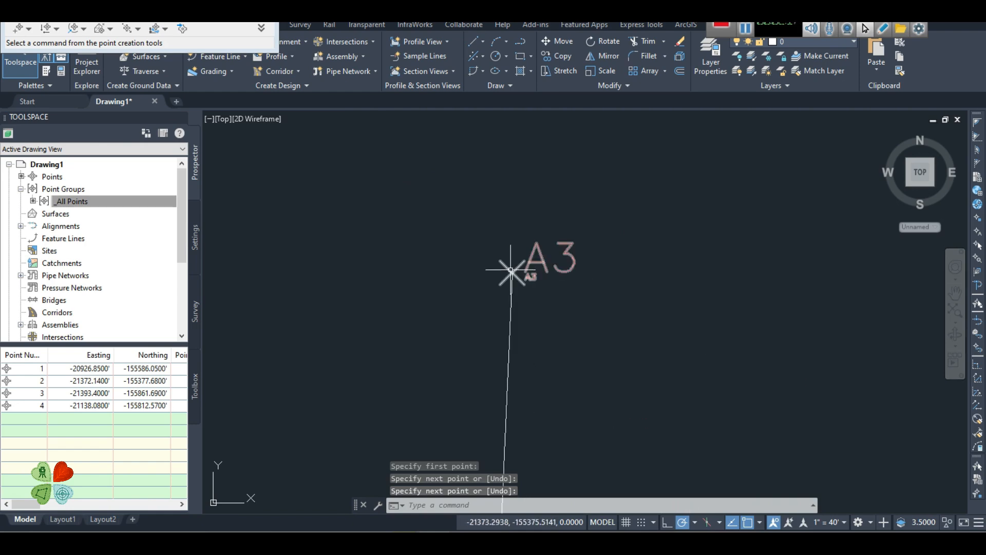
key(Return)
click(512, 272)
scroll(628, 307, down, 8)
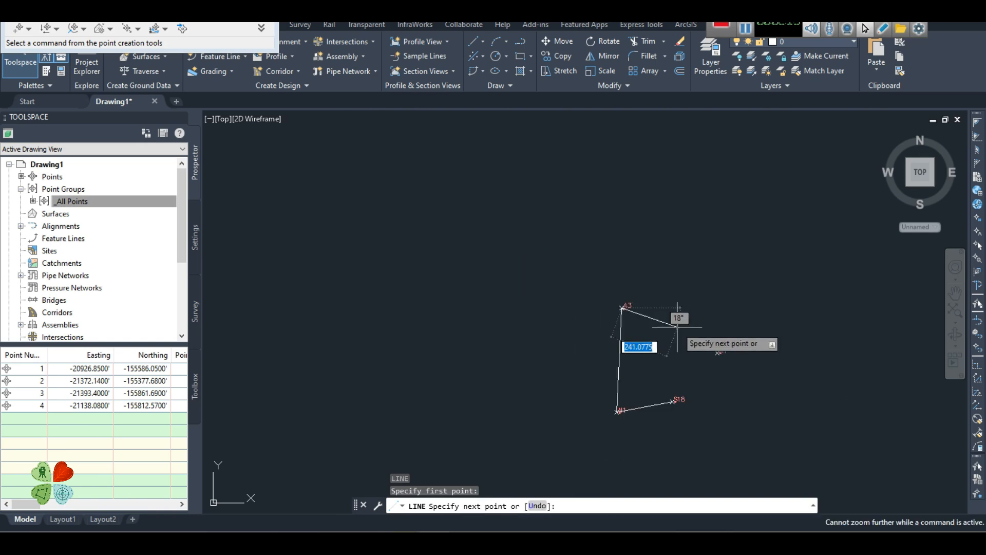
scroll(710, 362, up, 6)
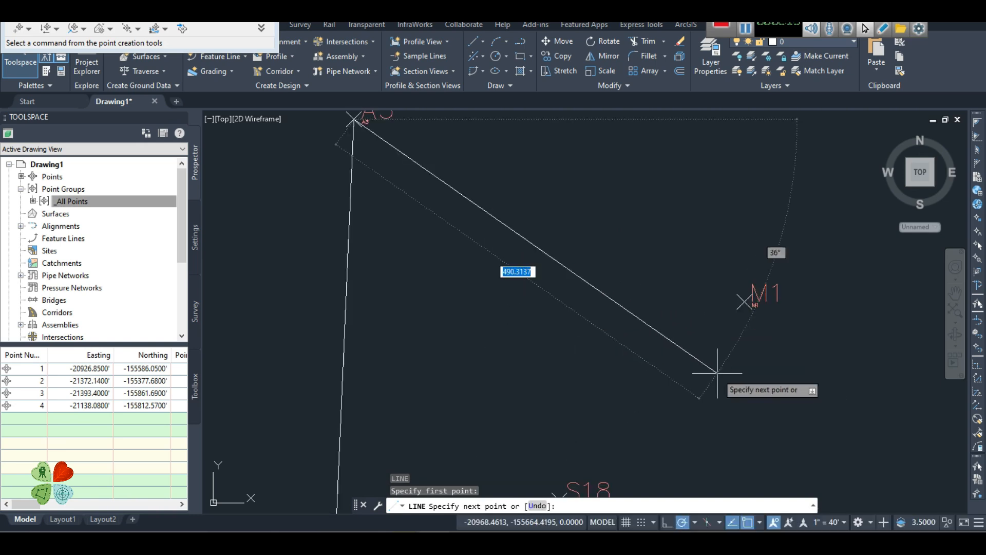
click(744, 301)
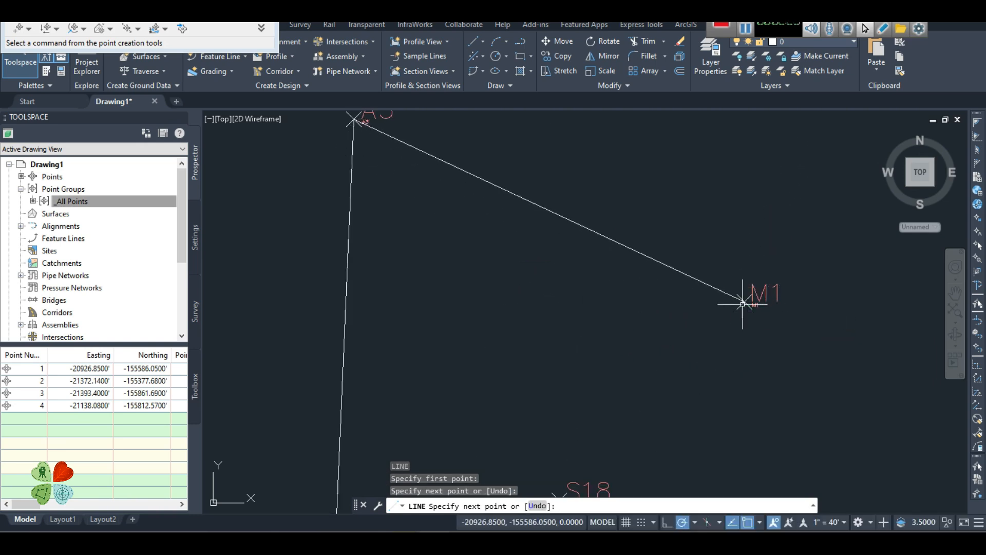
key(Return)
scroll(730, 329, down, 5)
scroll(729, 329, up, 4)
scroll(731, 321, down, 2)
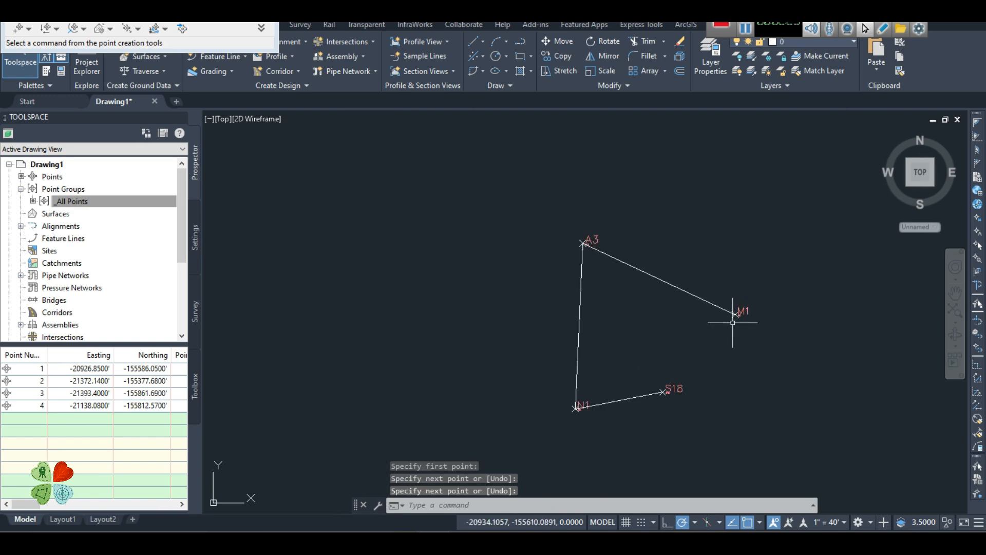
Step: Draw the closing boundary line from point M1 to point S18
scroll(732, 322, up, 5)
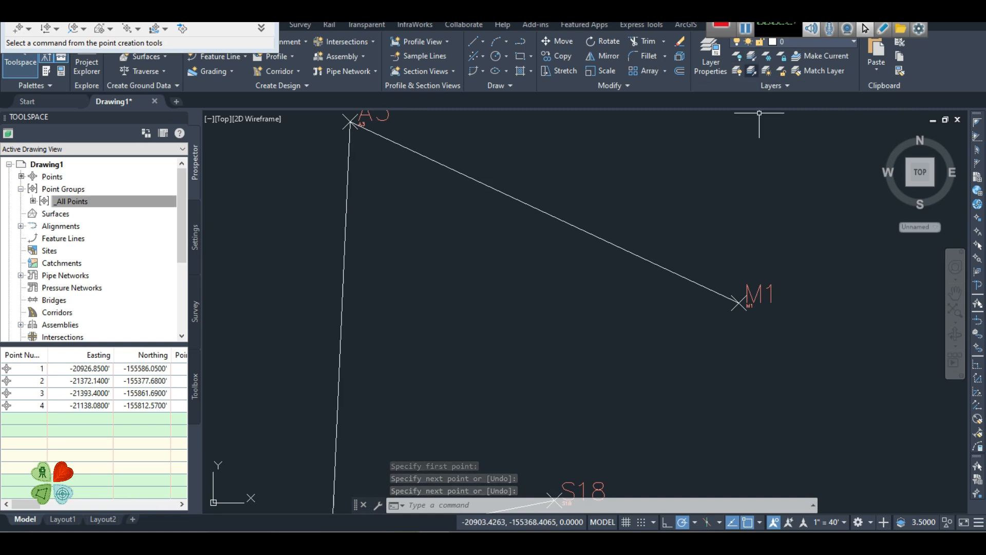
key(Return)
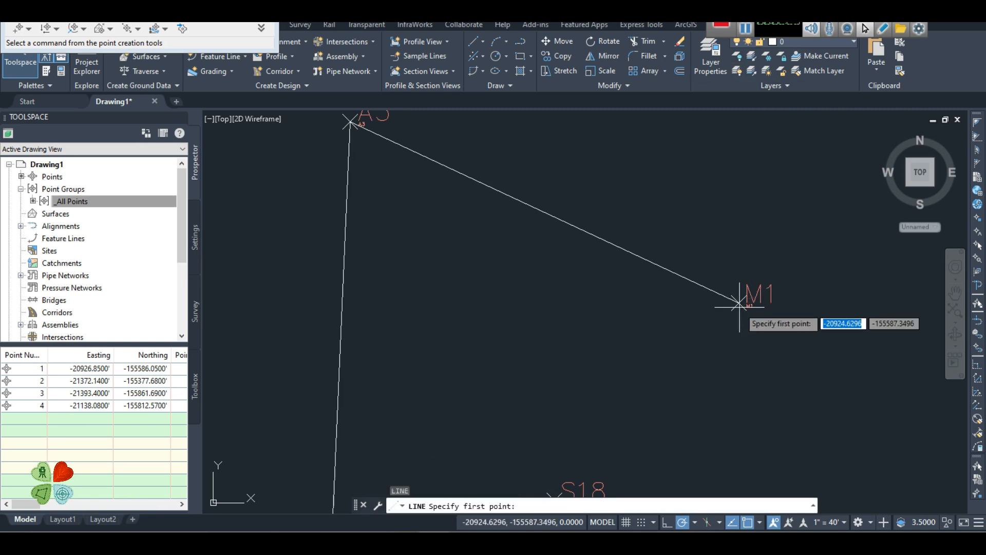
click(739, 303)
scroll(739, 314, down, 2)
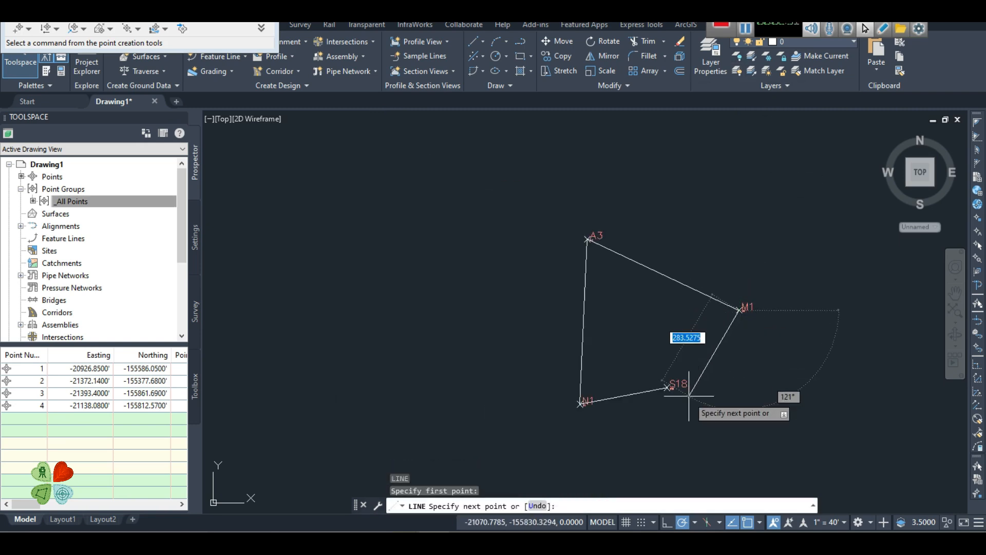
scroll(667, 388, up, 4)
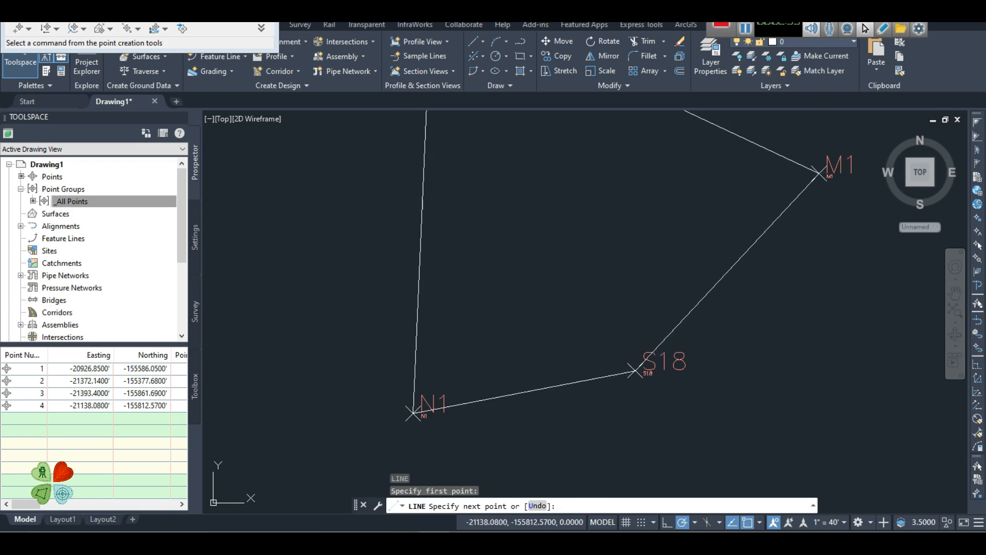
click(635, 371)
key(Return)
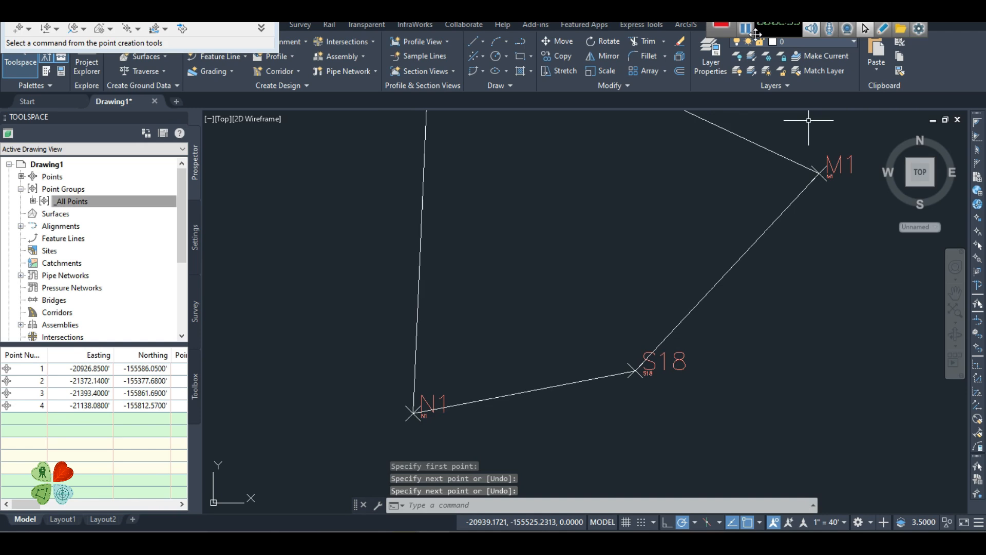
Step: Measure the distance along the boundary from point S18 to point N1
scroll(548, 160, down, 4)
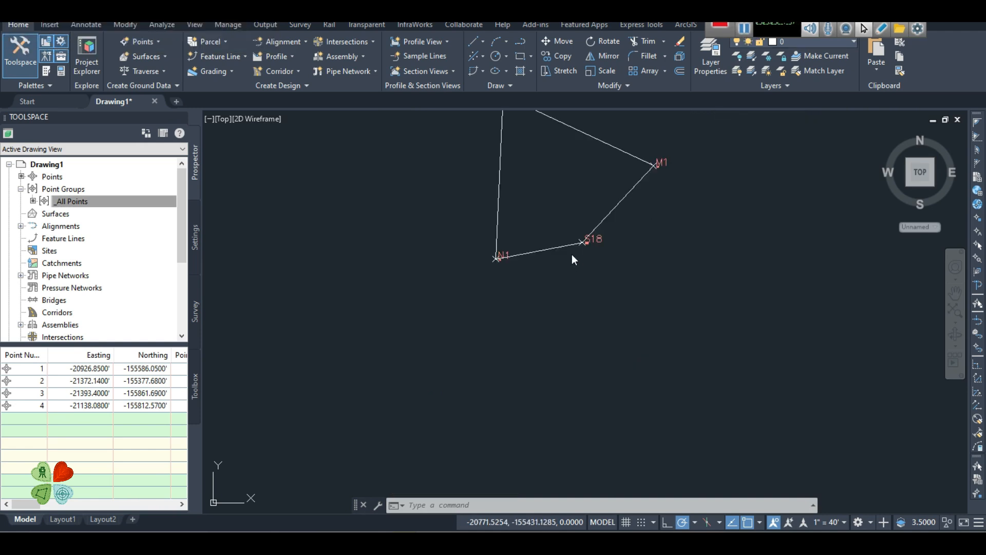
scroll(554, 243, up, 6)
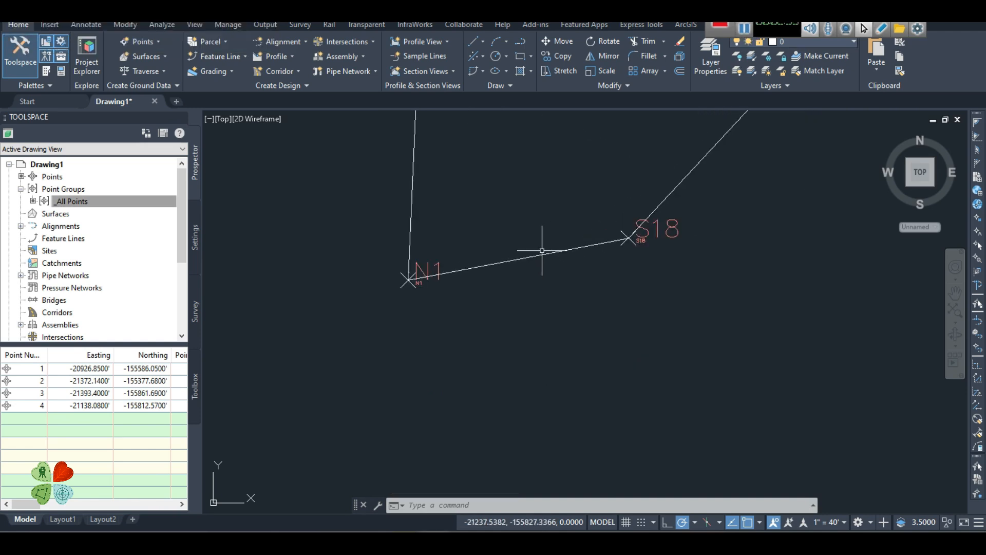
scroll(537, 253, up, 2)
scroll(535, 253, down, 2)
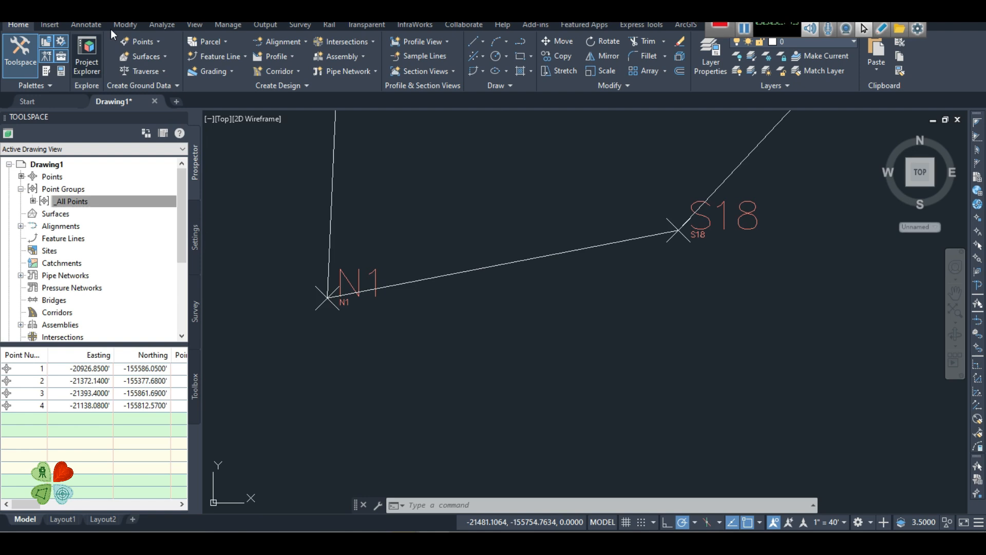
click(159, 25)
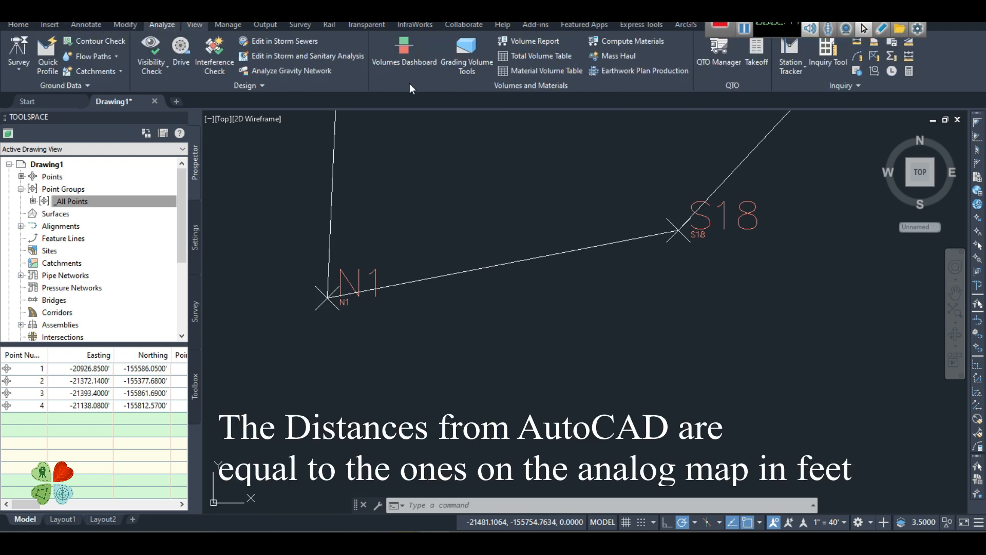
click(857, 43)
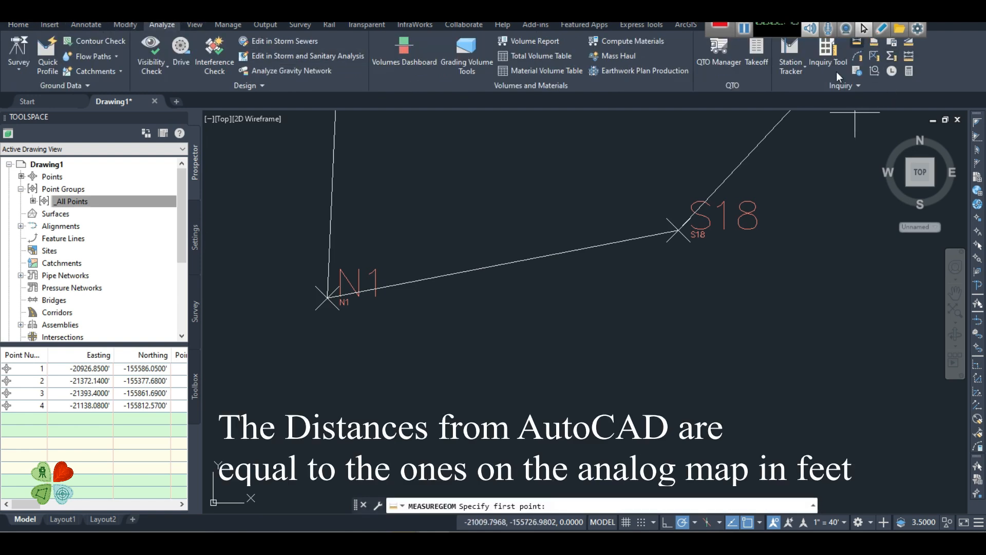
click(678, 230)
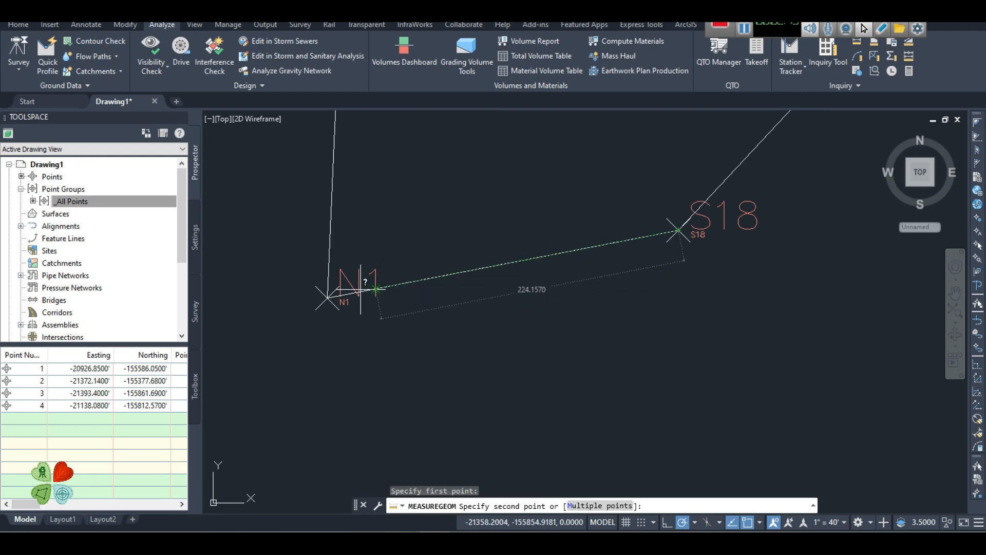
click(328, 298)
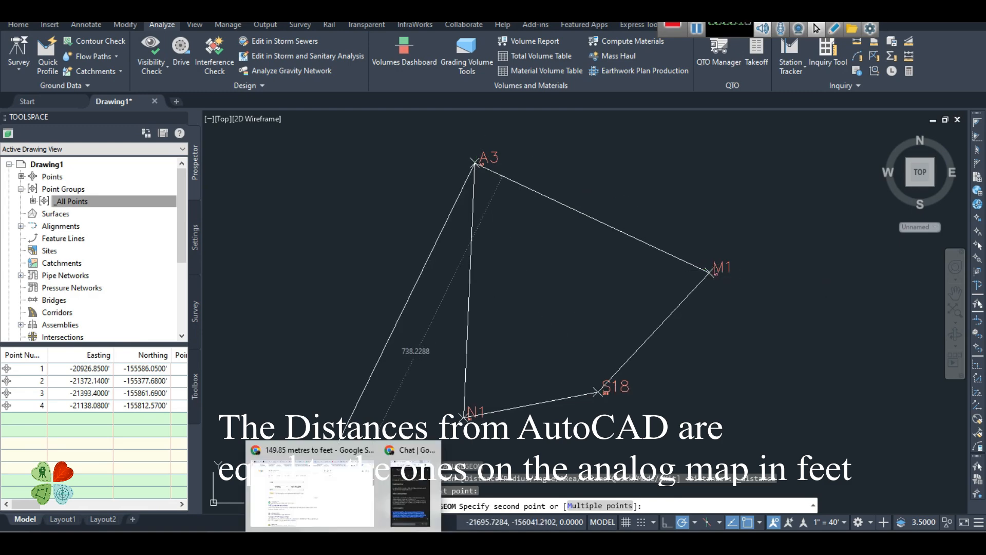
Step: Switch to the metres-to-feet converter in the browser and place the scanned parcel map, enlarged around parcels 260 to 262, beside the conversion fields
click(290, 508)
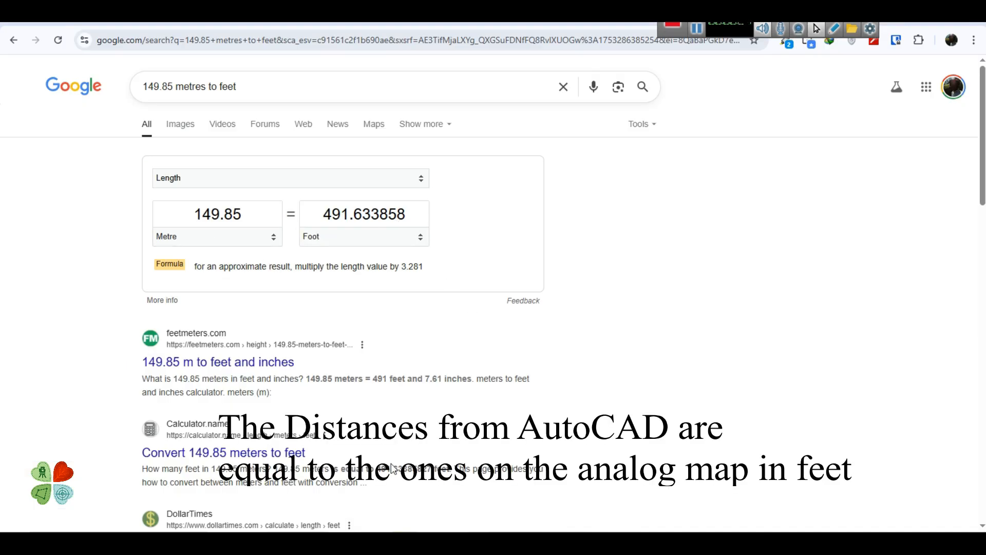
key(alt+Tab)
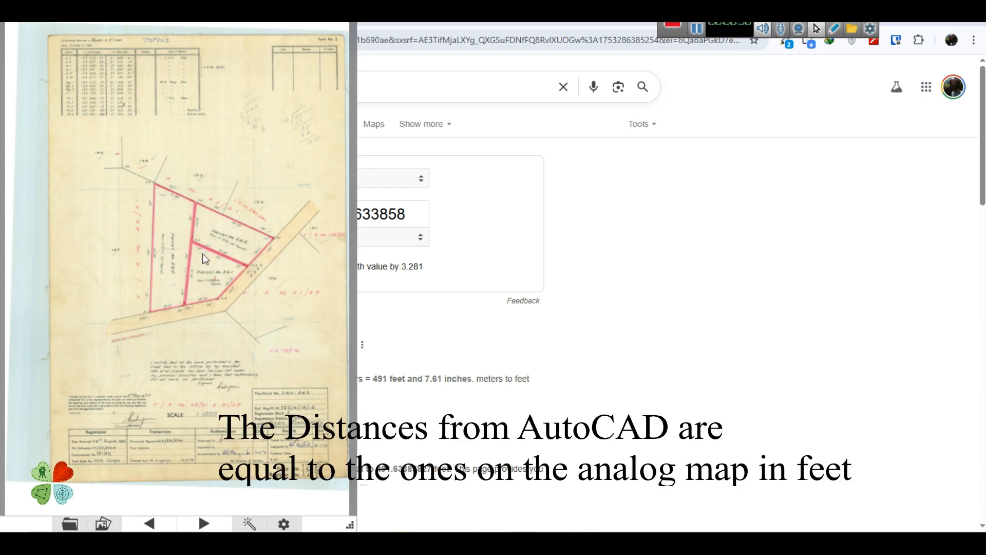
scroll(205, 258, up, 1)
scroll(205, 213, up, 1)
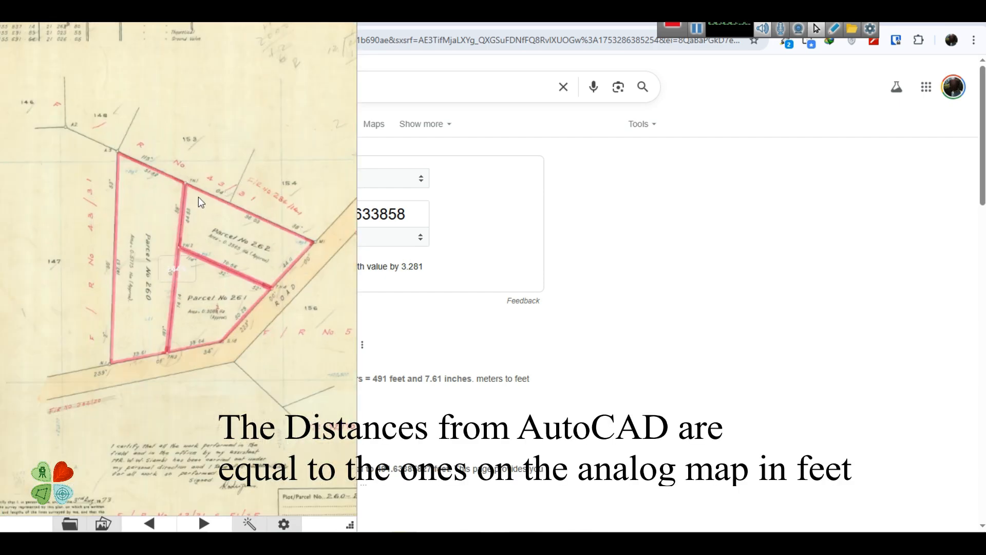
scroll(198, 198, up, 2)
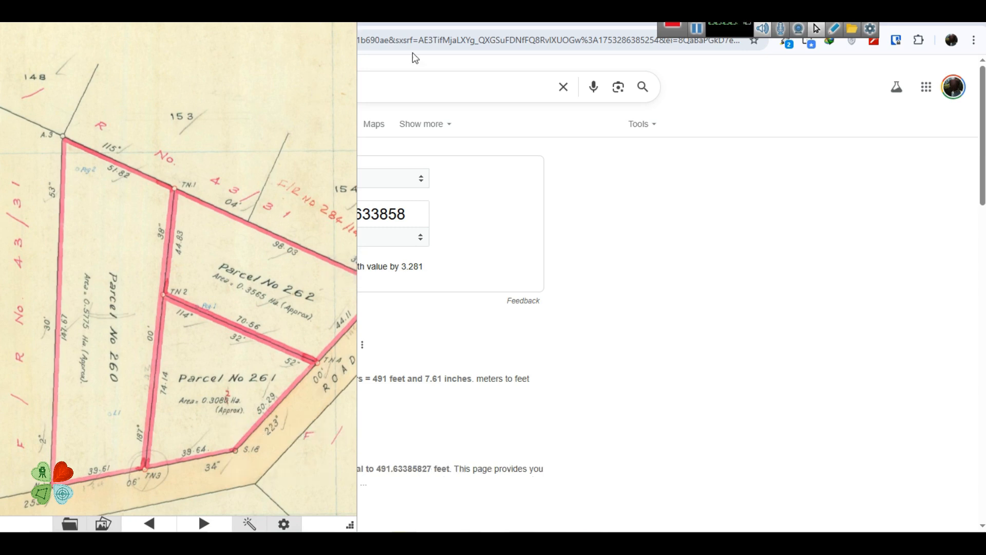
drag(116, 13, 567, 162)
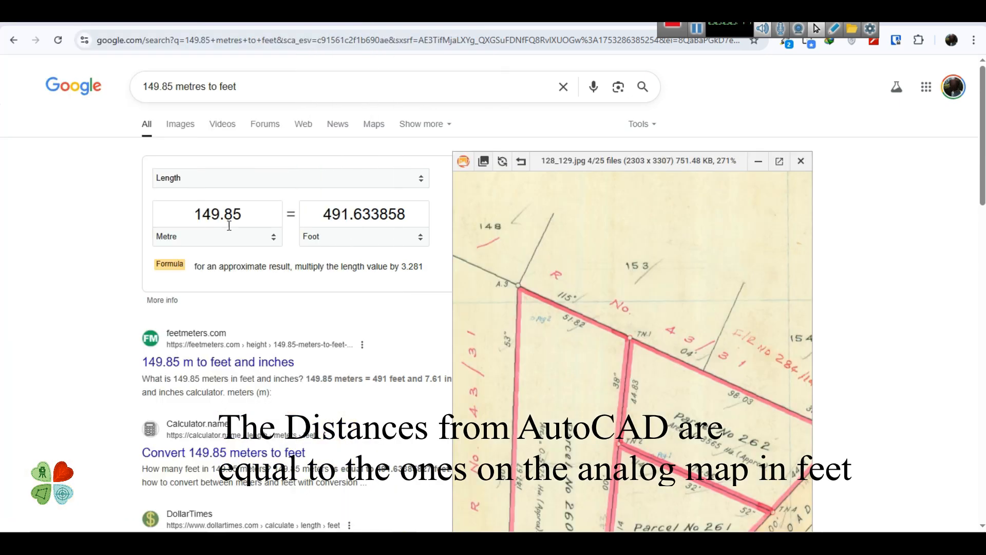